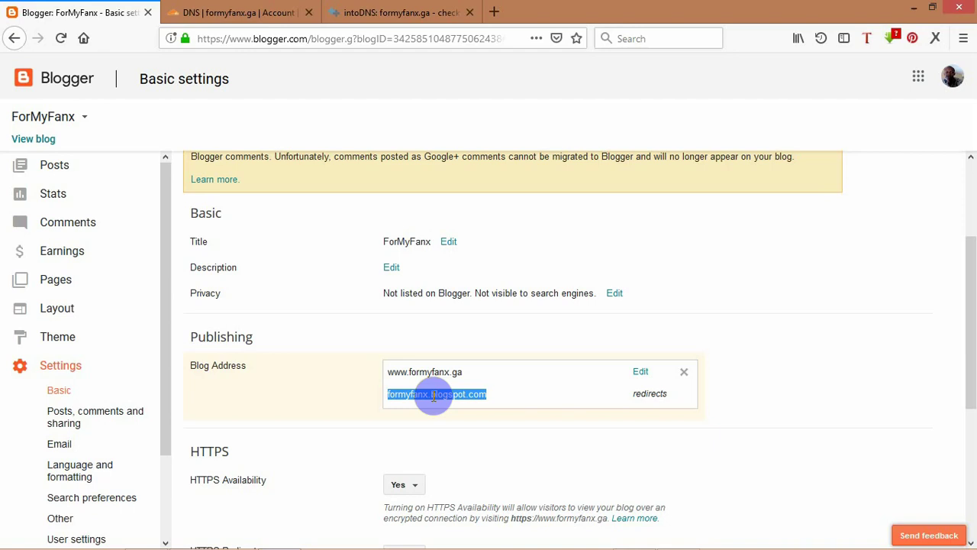
Open formyfanx.blogspot.com from Blog Address in a new tab to see its redirect notice
{"action": "right_click", "coordinate": [433, 395]}
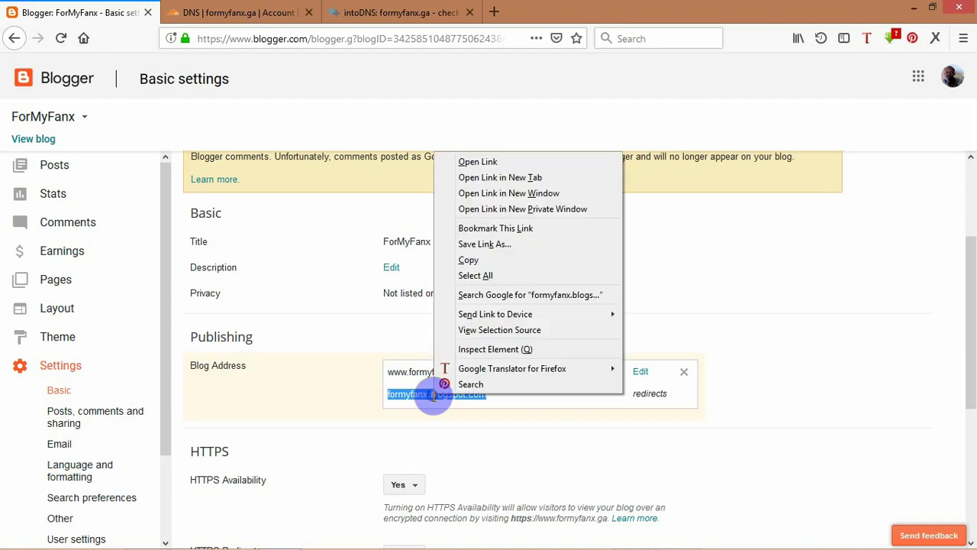
{"action": "left_click", "coordinate": [496, 183]}
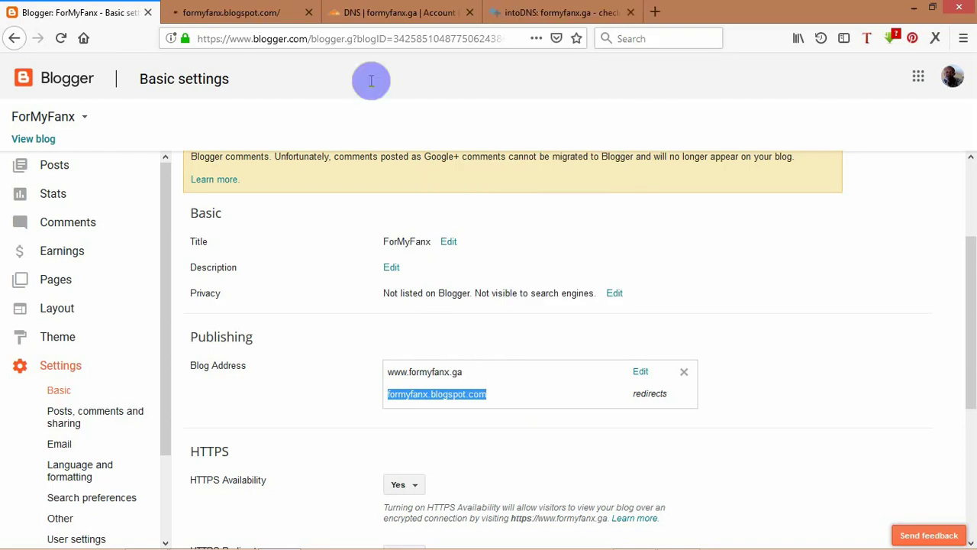
{"action": "left_click", "coordinate": [257, 17]}
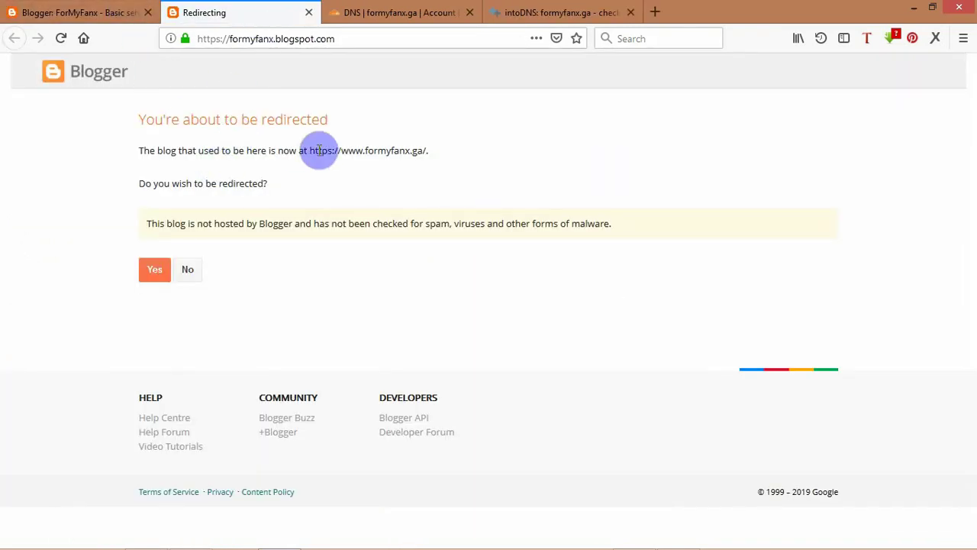
{"action": "left_click_drag", "start_coordinate": [310, 150], "coordinate": [423, 152]}
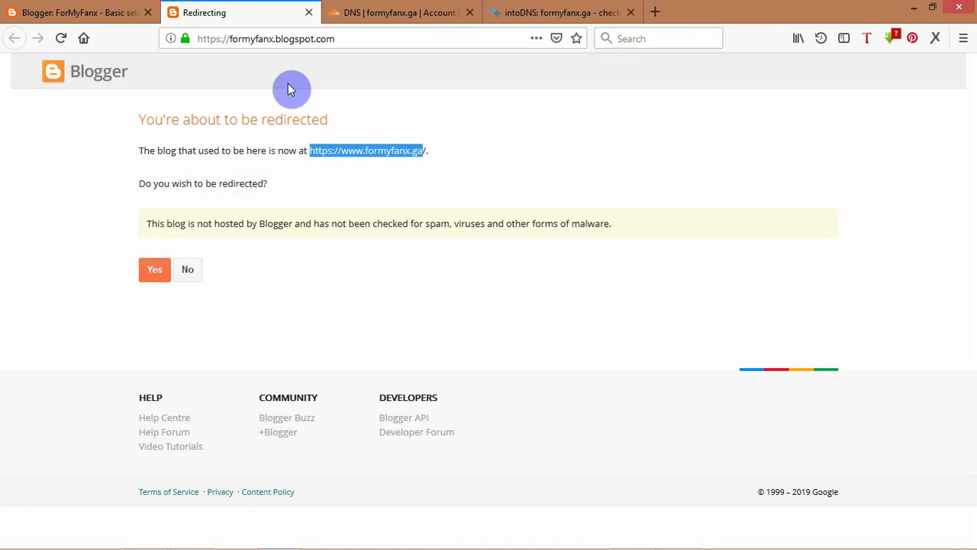
In Cloudflare, switch the gqrvmnezw4jr and www CNAME records to DNS only
{"action": "left_click", "coordinate": [399, 22]}
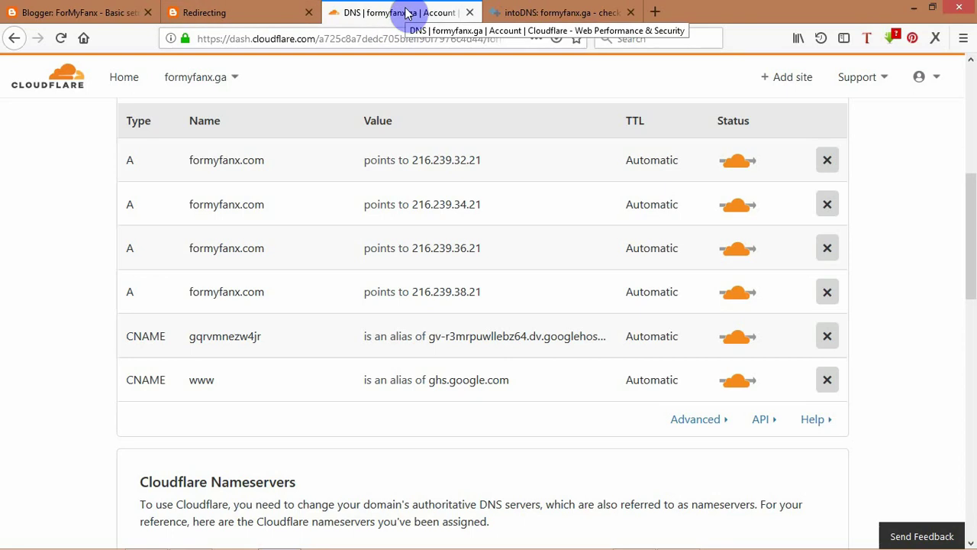
{"action": "left_click", "coordinate": [736, 340]}
{"action": "left_click", "coordinate": [737, 381]}
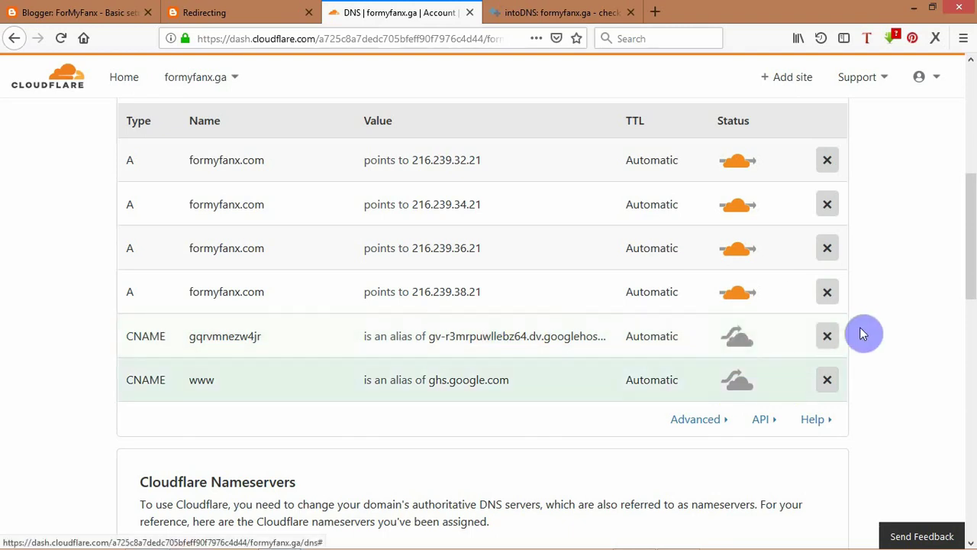
{"action": "left_click", "coordinate": [262, 38]}
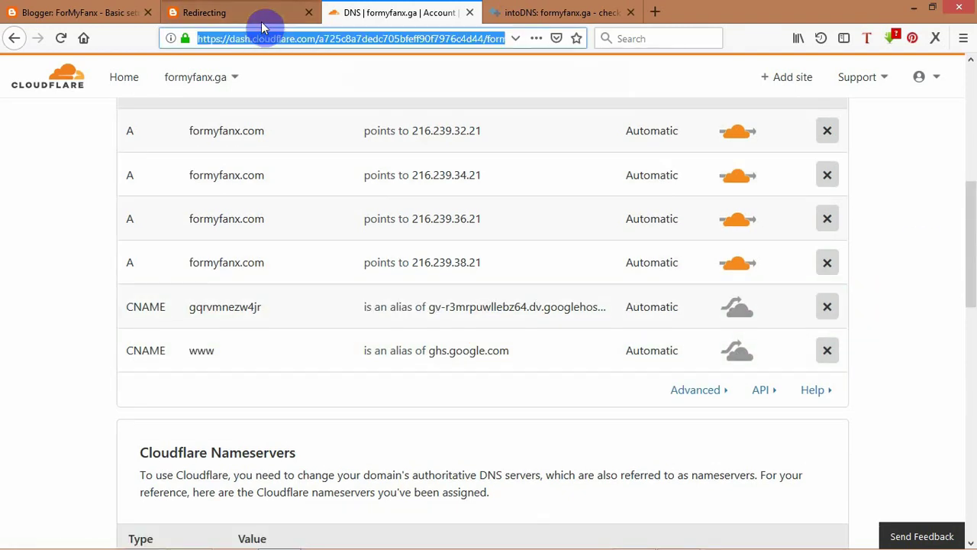
{"action": "left_click", "coordinate": [261, 25]}
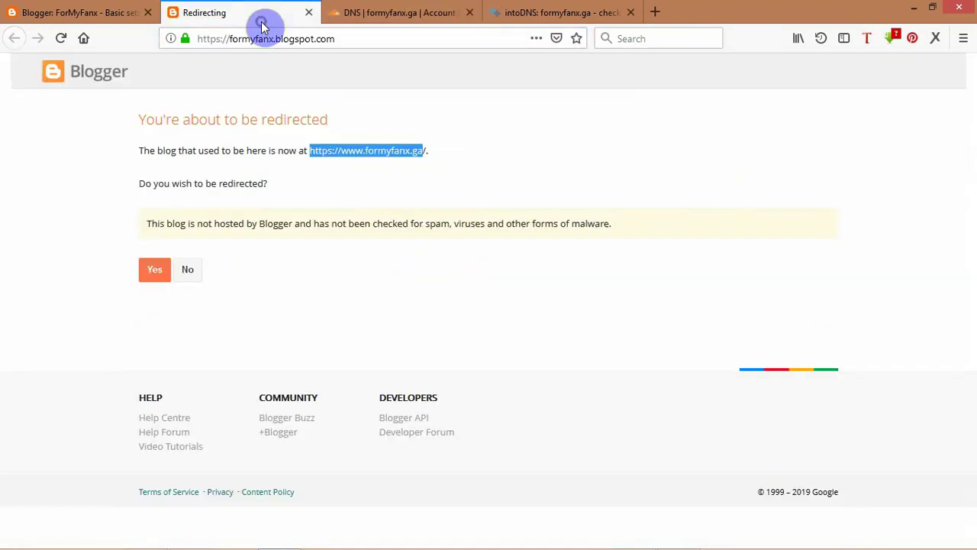
{"action": "left_click", "coordinate": [343, 39]}
{"action": "key", "text": "Return"}
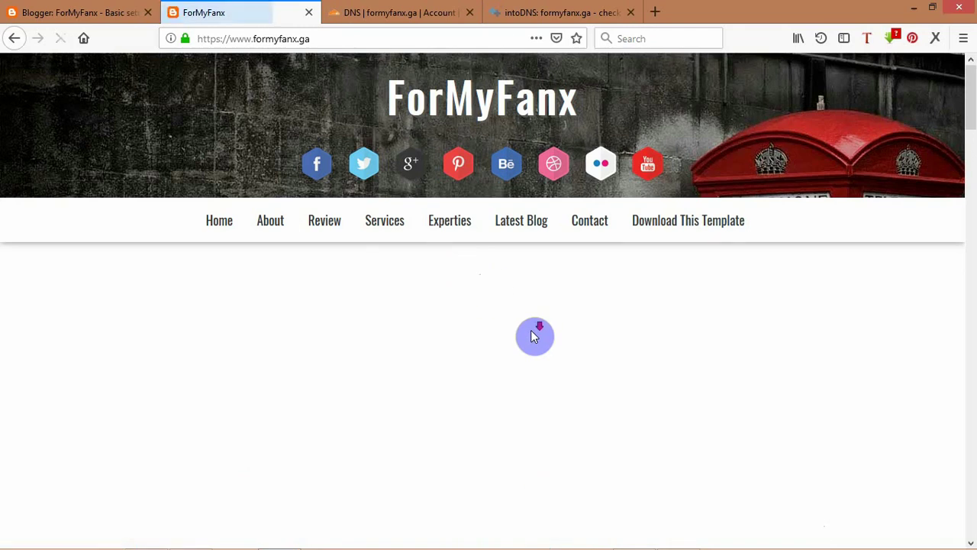
{"action": "scroll", "coordinate": [534, 335], "scroll_direction": "down", "scroll_amount": 1}
{"action": "scroll", "coordinate": [534, 335], "scroll_direction": "down", "scroll_amount": 1}
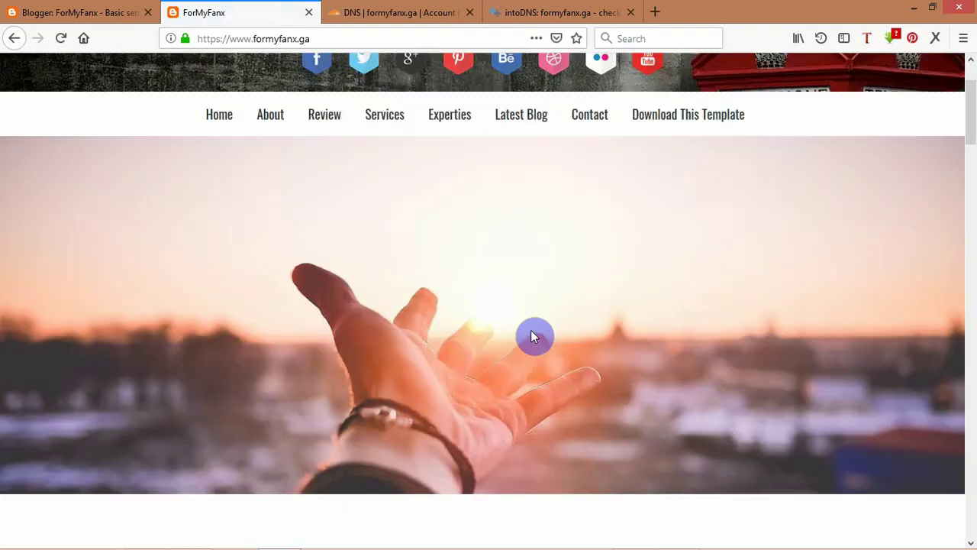
{"action": "scroll", "coordinate": [532, 336], "scroll_direction": "down", "scroll_amount": 4}
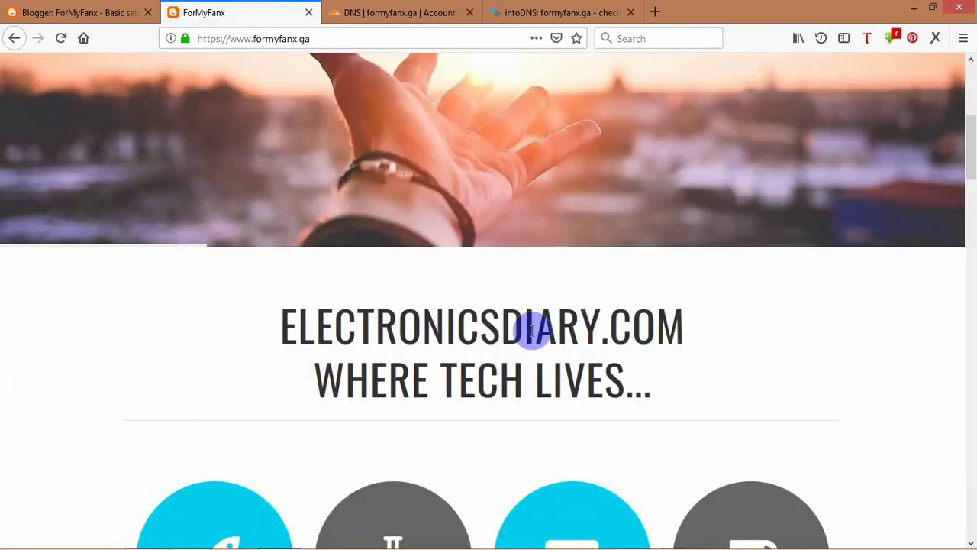
{"action": "scroll", "coordinate": [532, 336], "scroll_direction": "down", "scroll_amount": 5}
{"action": "scroll", "coordinate": [533, 336], "scroll_direction": "down", "scroll_amount": 5}
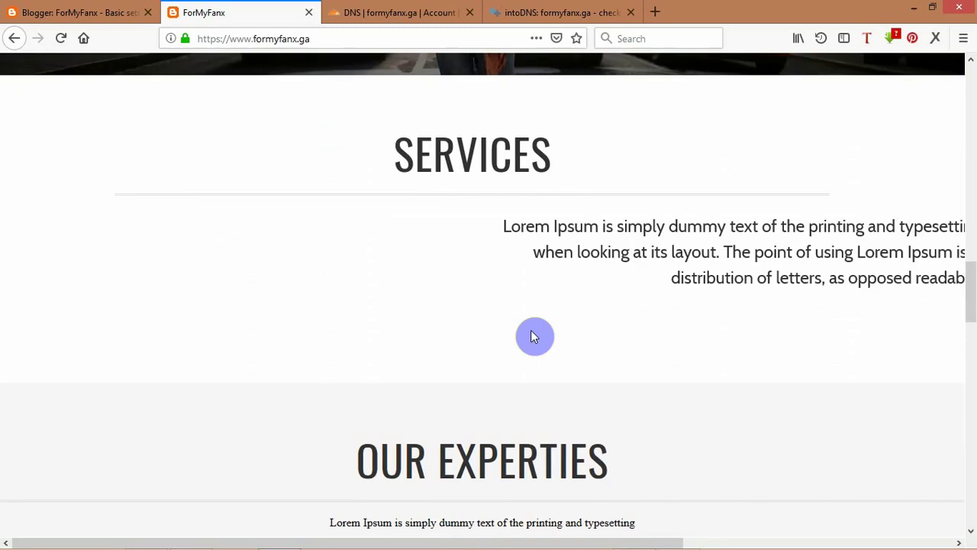
{"action": "key", "text": "F5"}
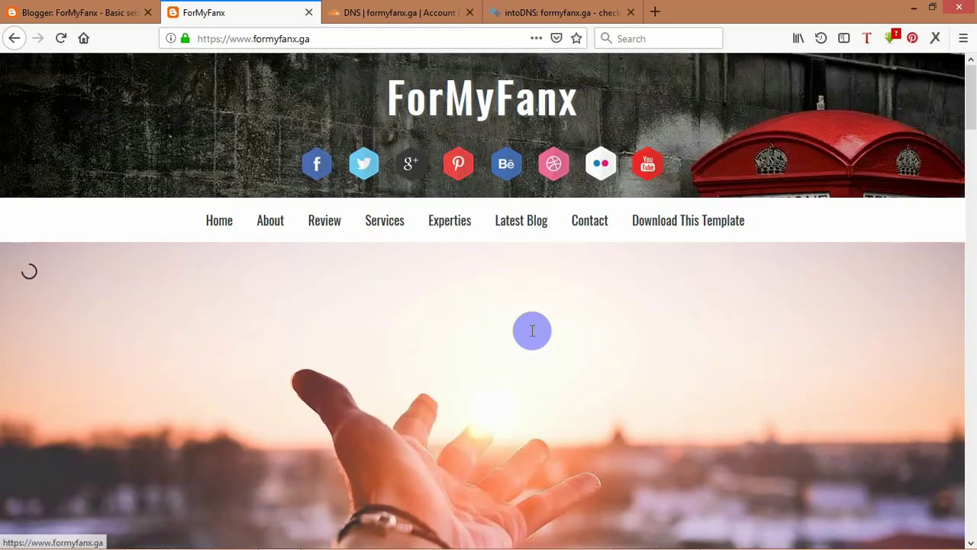
{"action": "key", "text": "ctrl+Tab"}
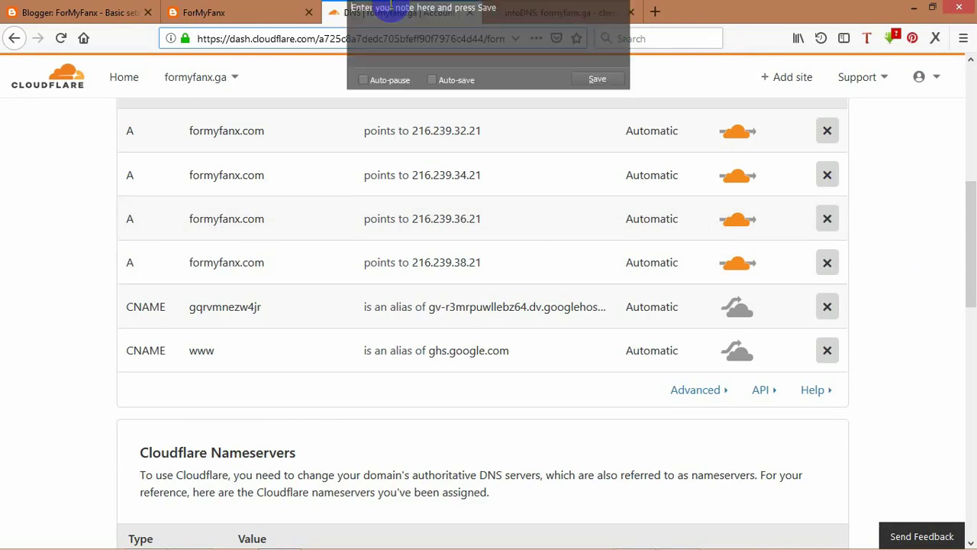
Turn the Cloudflare proxy back on for the gqrvmnezw4jr and www CNAME records
{"action": "left_click", "coordinate": [737, 308]}
{"action": "left_click", "coordinate": [737, 349]}
{"action": "scroll", "coordinate": [931, 358], "scroll_direction": "up", "scroll_amount": 1}
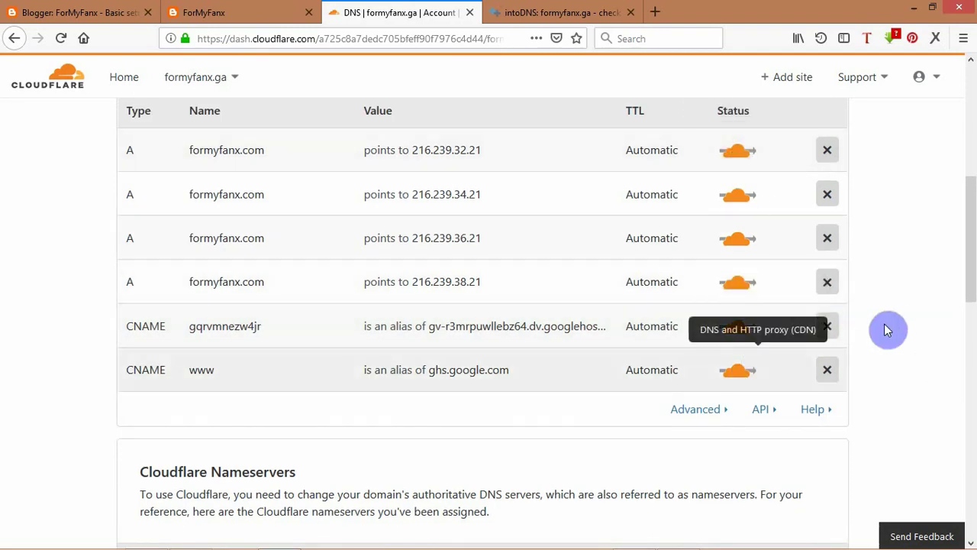
{"action": "mouse_move", "coordinate": [540, 6]}
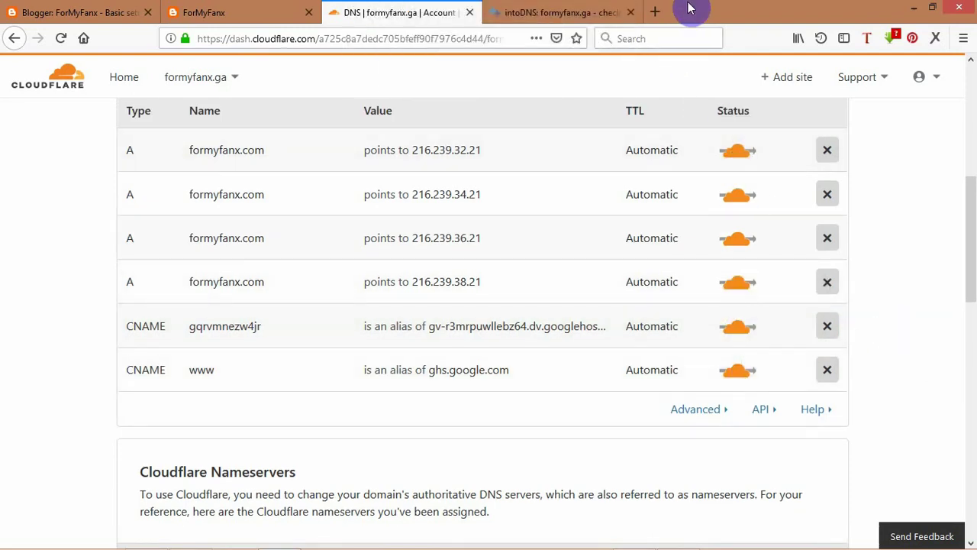
{"action": "left_click", "coordinate": [532, 13]}
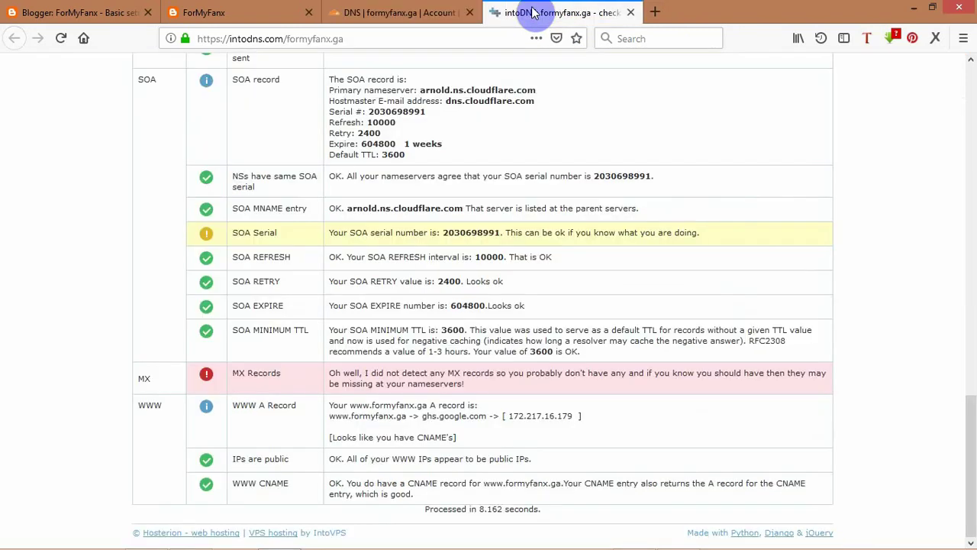
{"action": "left_click", "coordinate": [391, 13]}
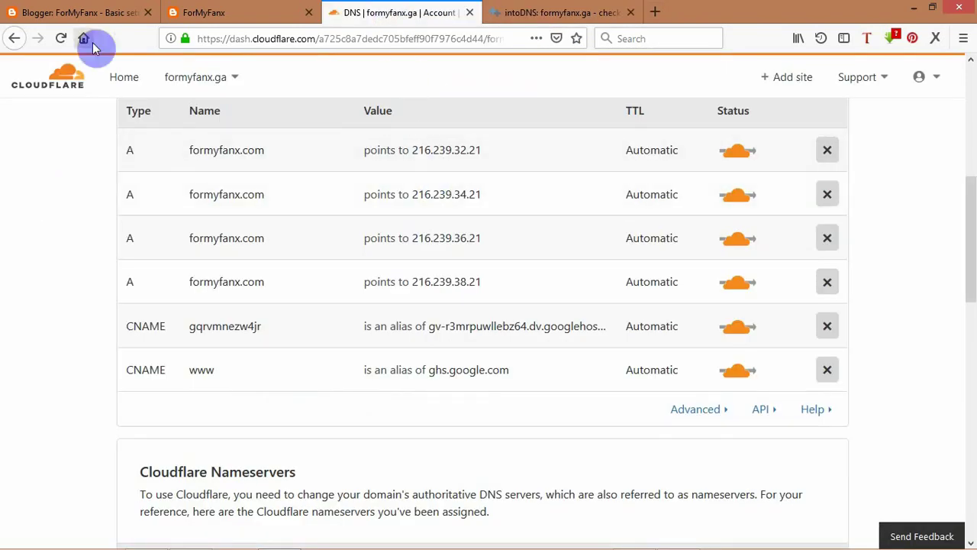
{"action": "left_click", "coordinate": [77, 13]}
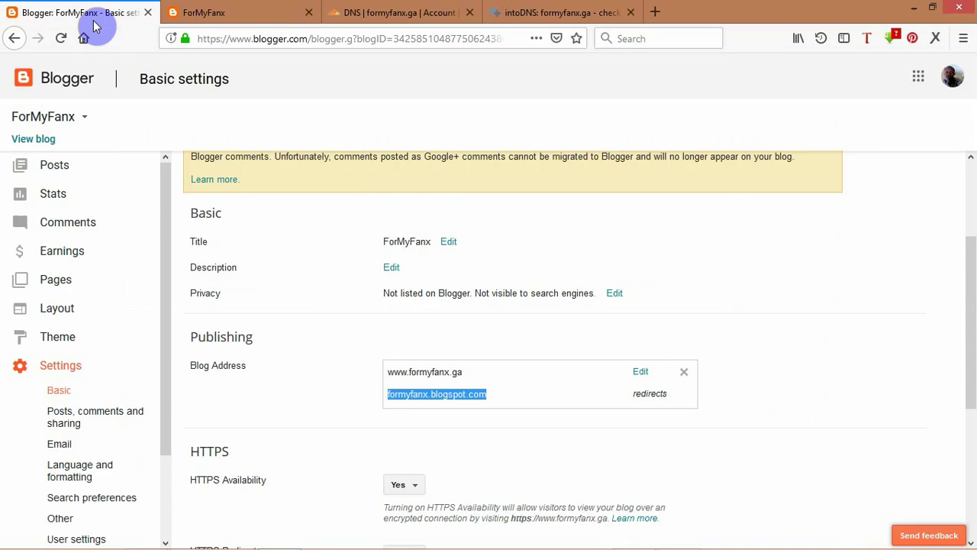
Create a new Blogger blog titled myRedir at myredirsite.blogspot.com
{"action": "left_click", "coordinate": [87, 123]}
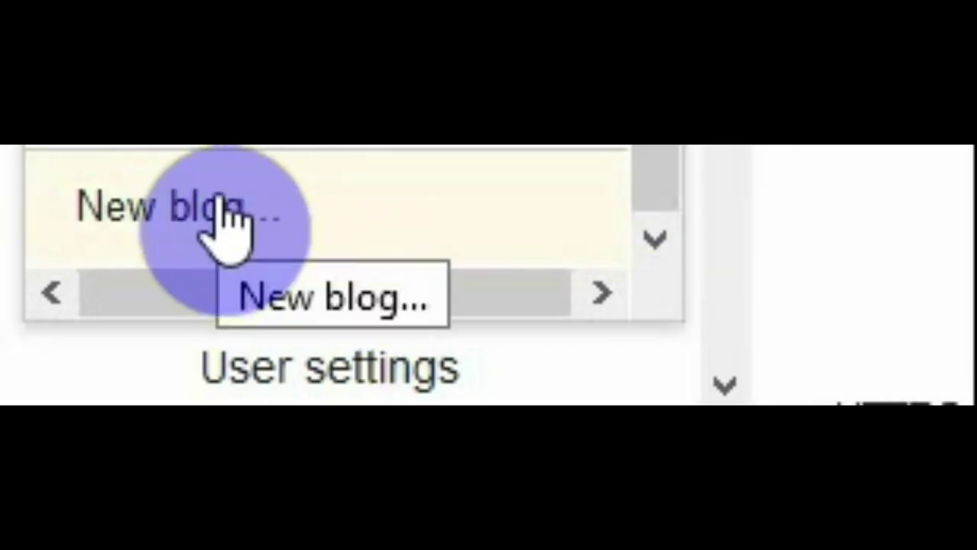
{"action": "left_click", "coordinate": [229, 221]}
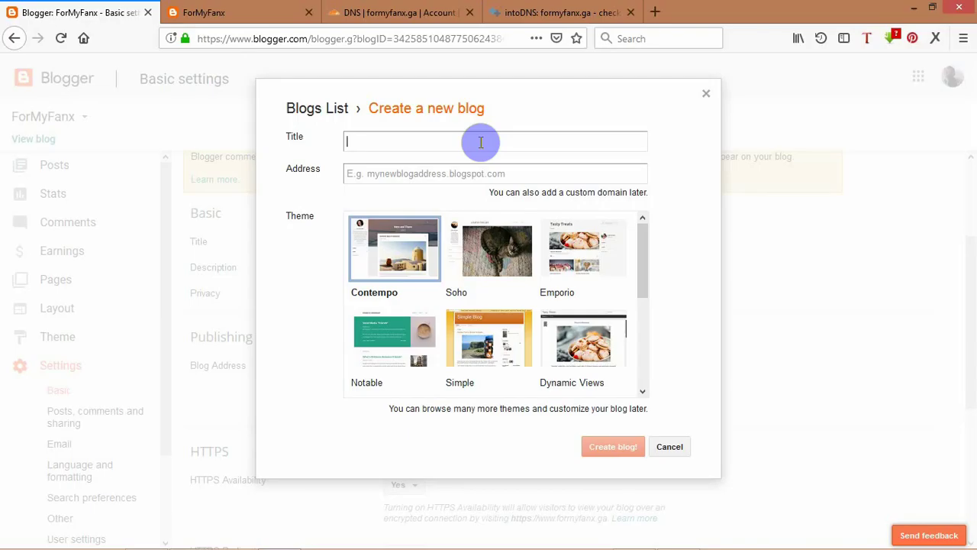
{"action": "type", "text": "myRedir"}
{"action": "left_click", "coordinate": [512, 174]}
{"action": "type", "text": "my"}
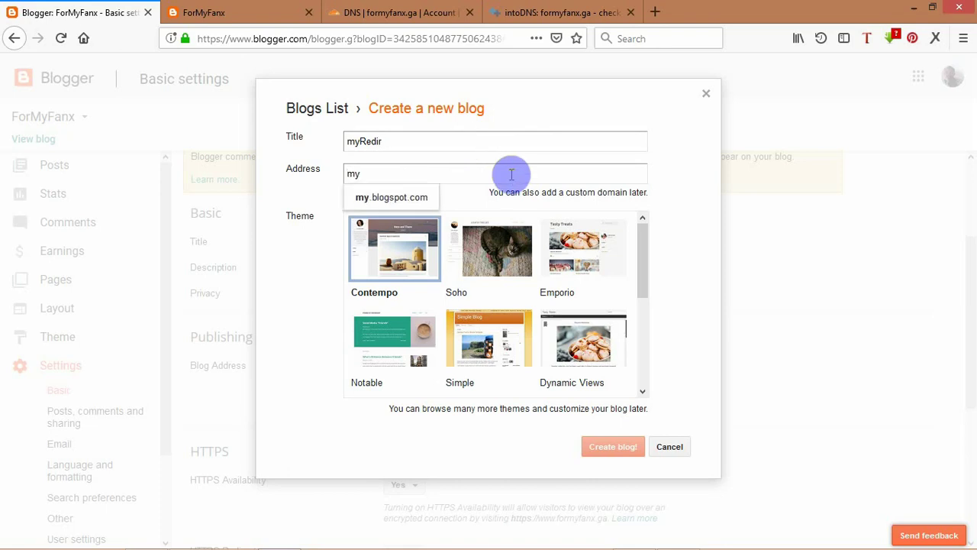
{"action": "type", "text": "redirrr"}
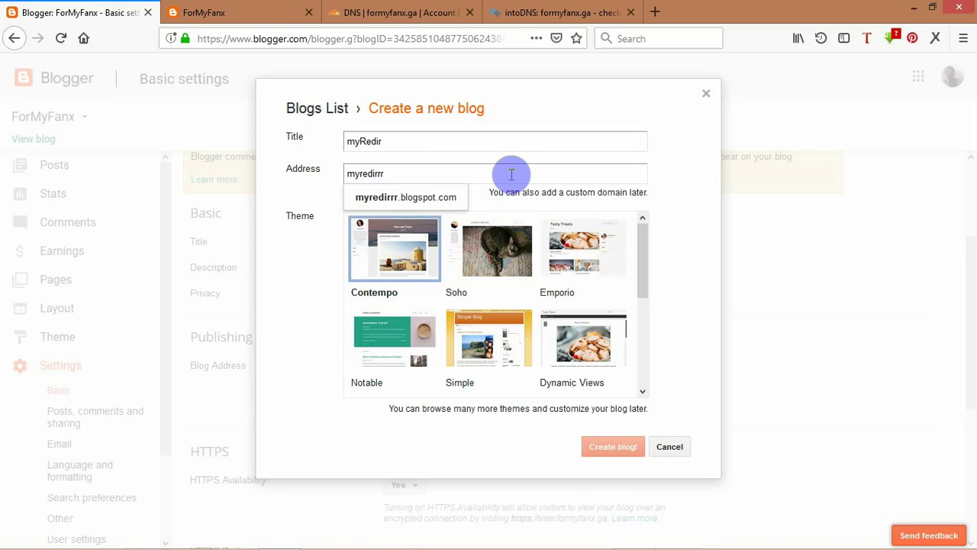
{"action": "key", "text": "BackSpace"}
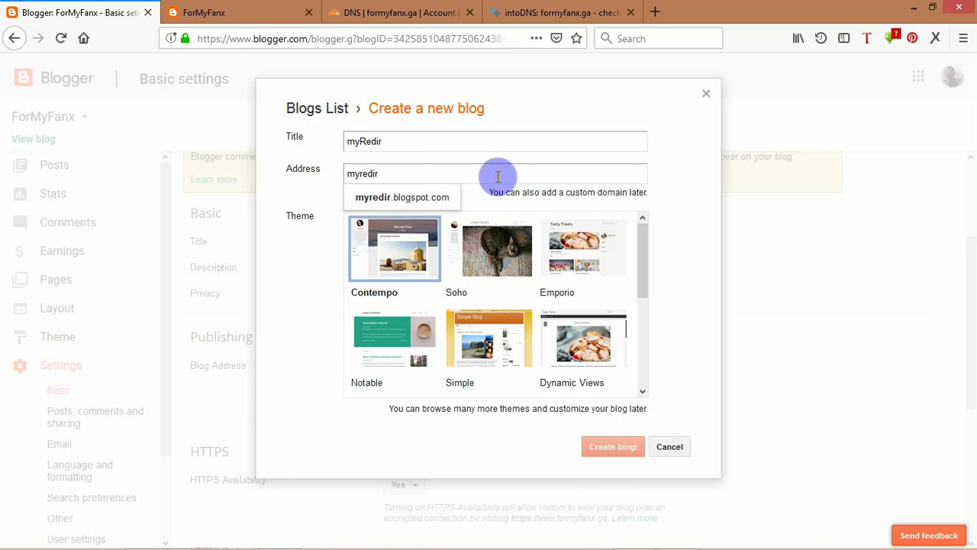
{"action": "type", "text": "site"}
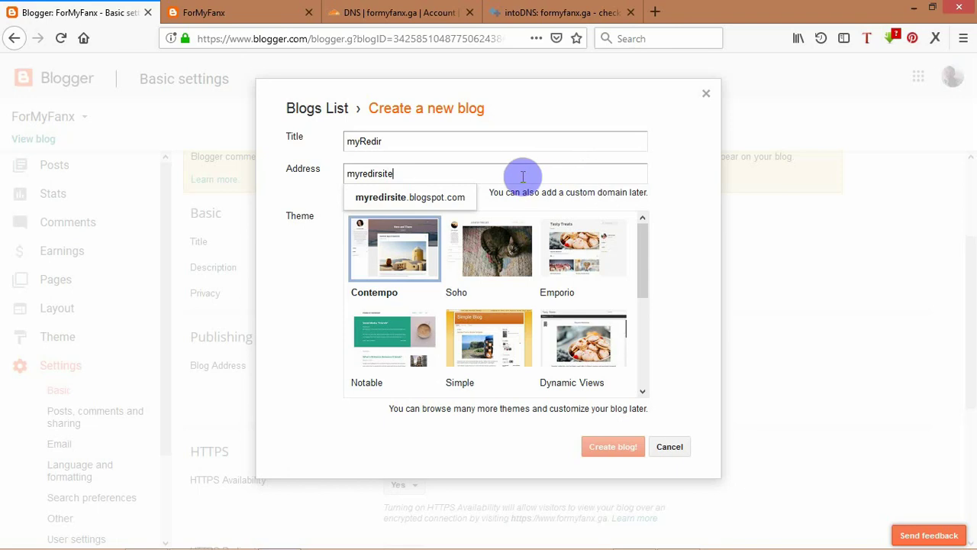
{"action": "left_click", "coordinate": [456, 199]}
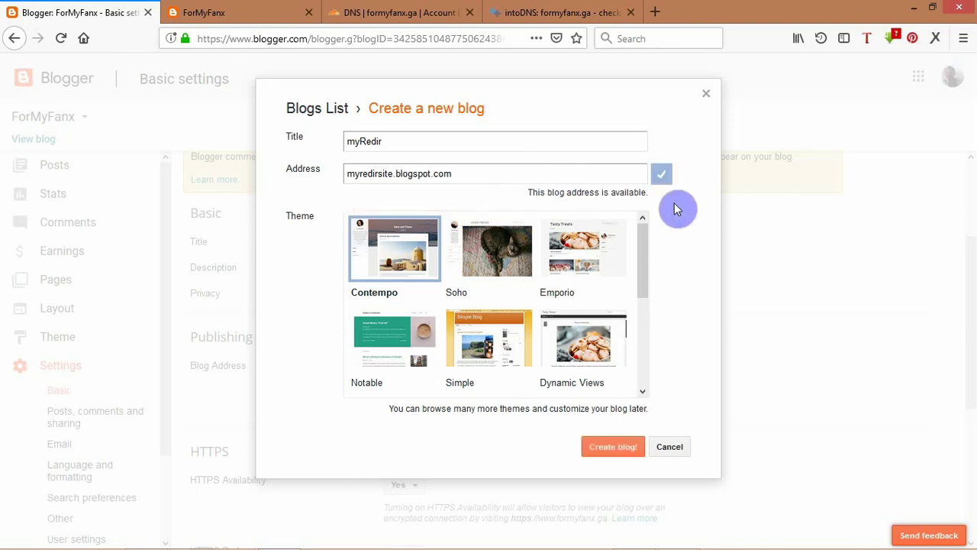
{"action": "left_click", "coordinate": [609, 451]}
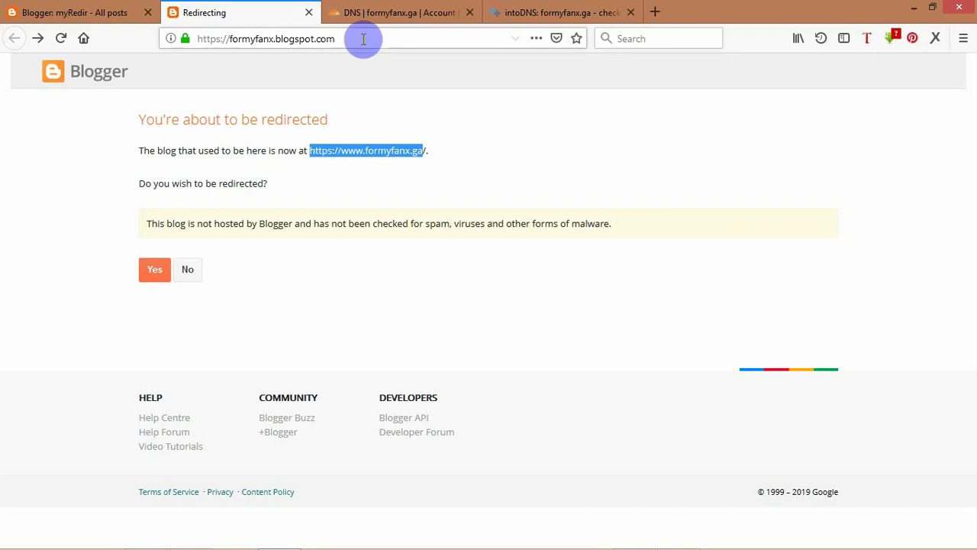
Compare the blogspot redirect notice page with the myRedir blog's posts list
{"action": "left_click", "coordinate": [359, 38]}
{"action": "key", "text": "ctrl+shift+Left"}
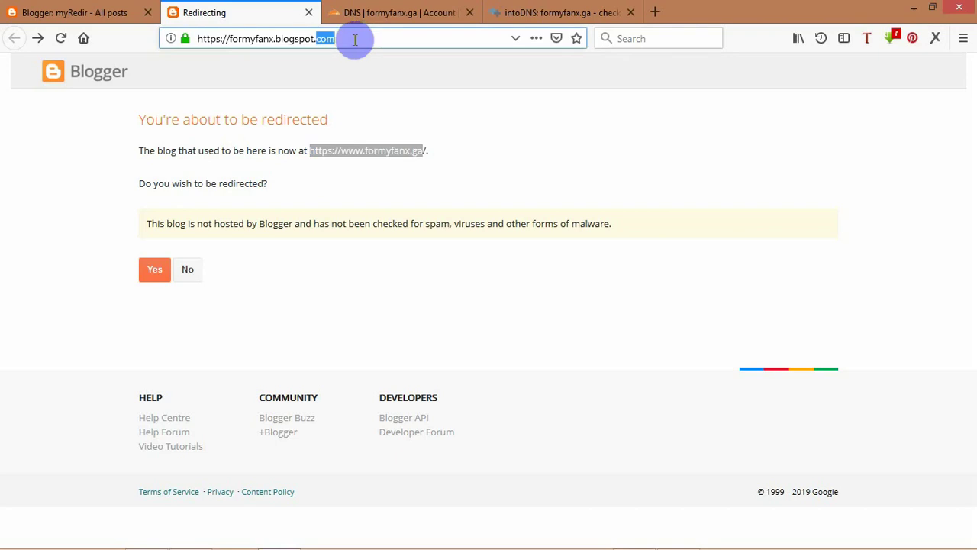
{"action": "left_click", "coordinate": [112, 12]}
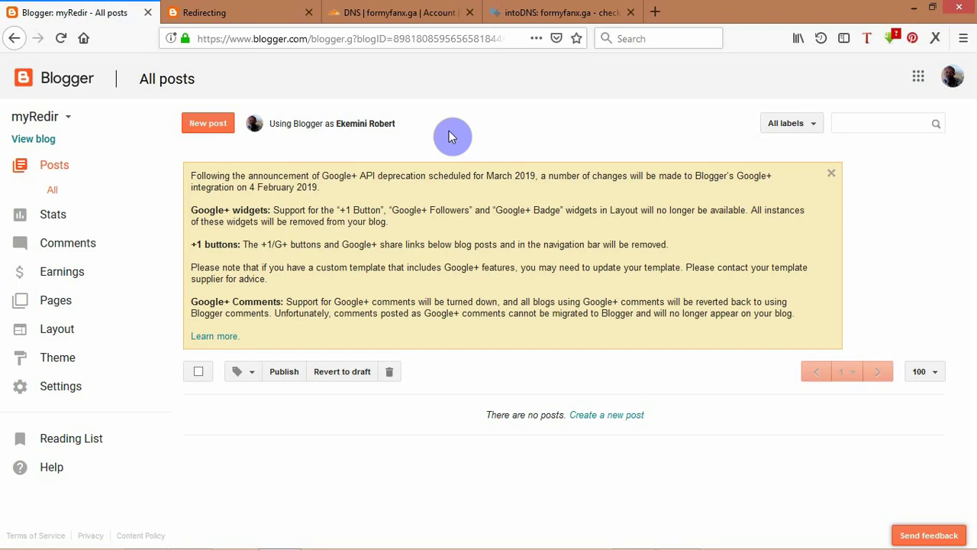
{"action": "left_click", "coordinate": [260, 16]}
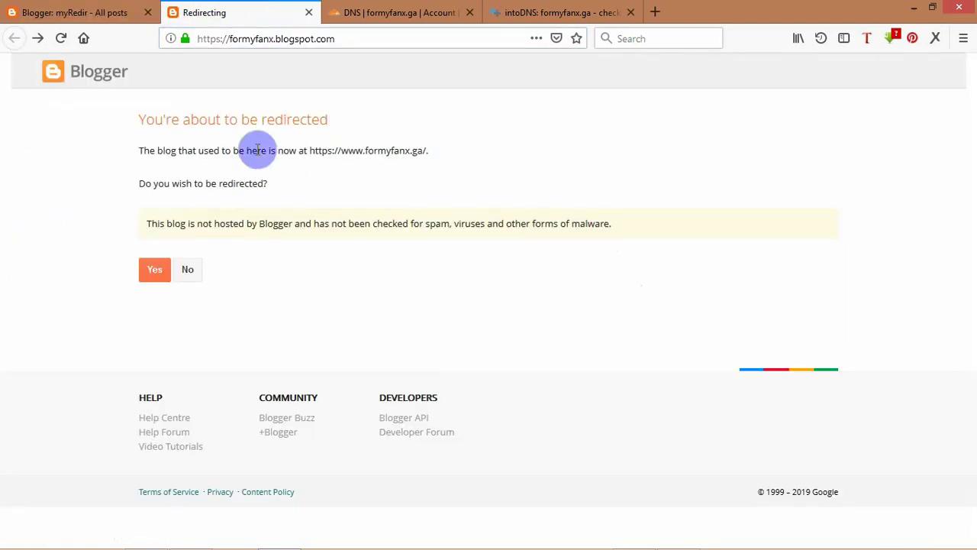
{"action": "left_click", "coordinate": [114, 13]}
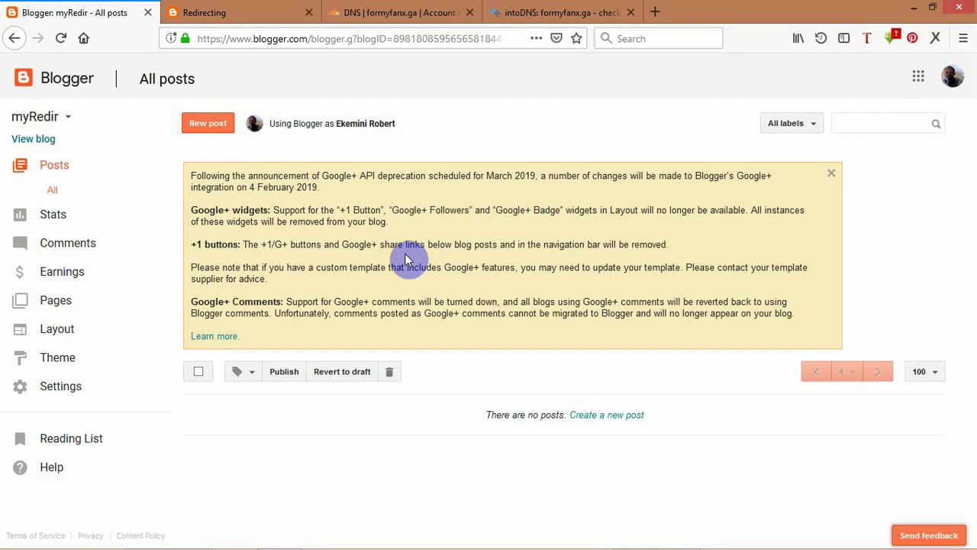
Open Blogger in a new tab and go to the ForMyFanx blog's Basic settings
{"action": "left_click", "coordinate": [79, 88]}
{"action": "right_click", "coordinate": [82, 92]}
{"action": "left_click", "coordinate": [82, 91]}
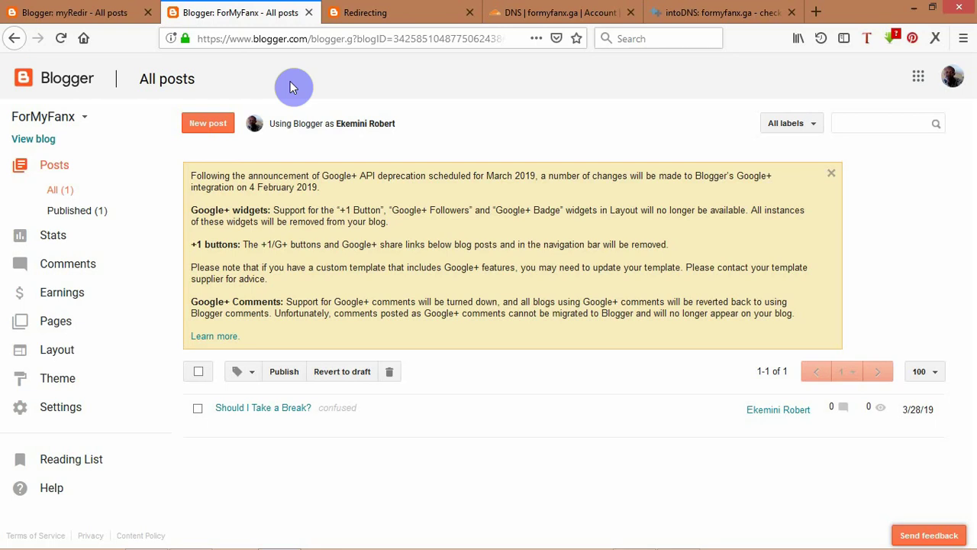
{"action": "left_click", "coordinate": [90, 12]}
{"action": "left_click", "coordinate": [208, 8]}
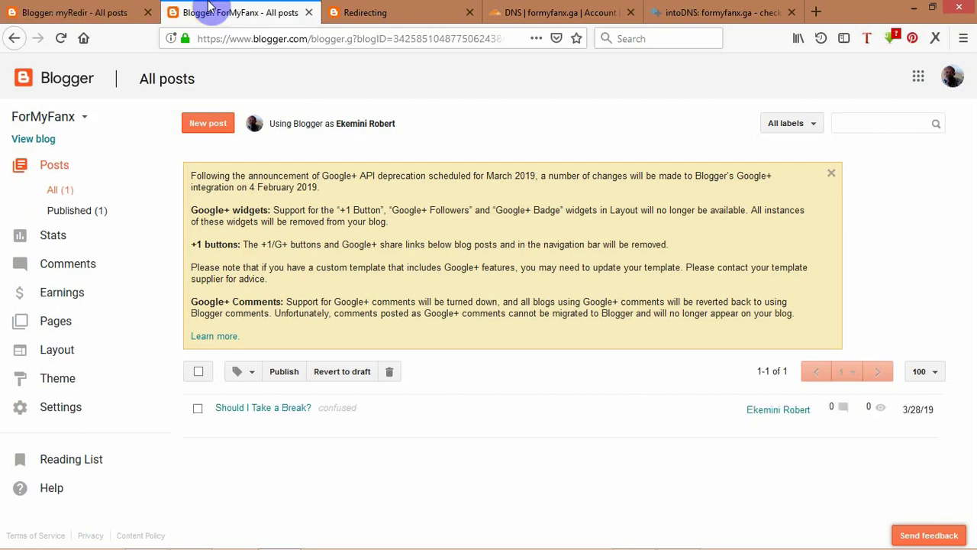
{"action": "left_click", "coordinate": [23, 406]}
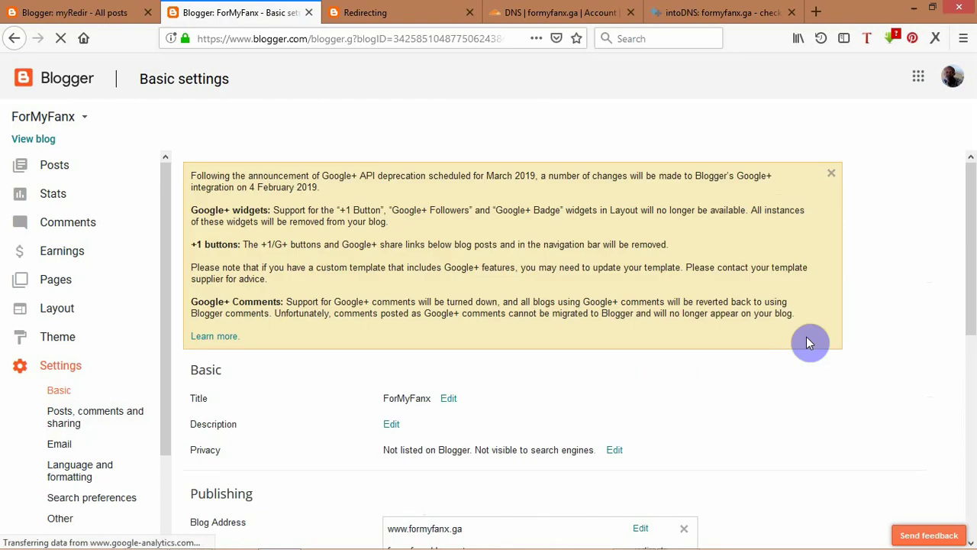
Open the myRedir blog's Basic settings showing myredirsite.blogspot.com, then return to ForMyFanx's settings
{"action": "left_click_drag", "start_coordinate": [971, 289], "coordinate": [967, 405]}
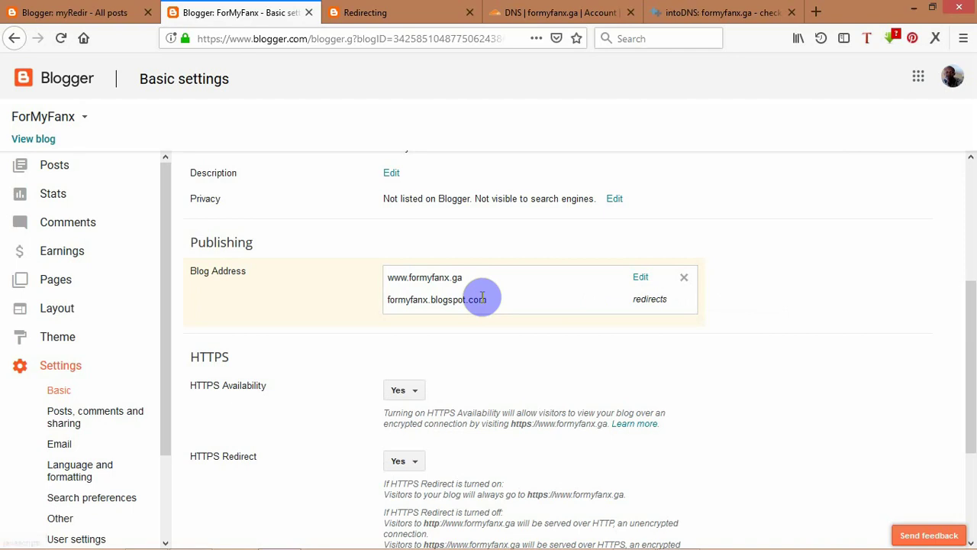
{"action": "left_click", "coordinate": [31, 7]}
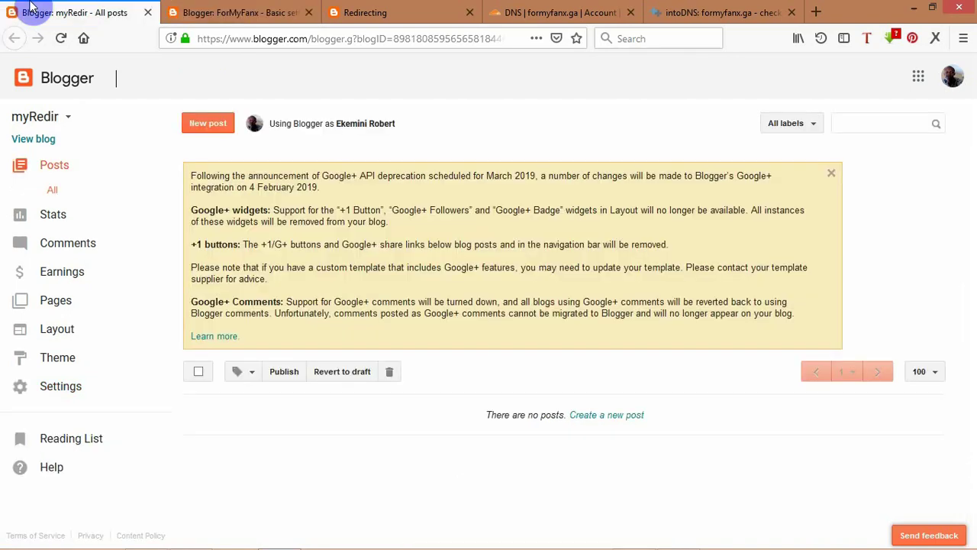
{"action": "left_click", "coordinate": [256, 13]}
{"action": "left_click", "coordinate": [35, 12]}
{"action": "left_click", "coordinate": [56, 395]}
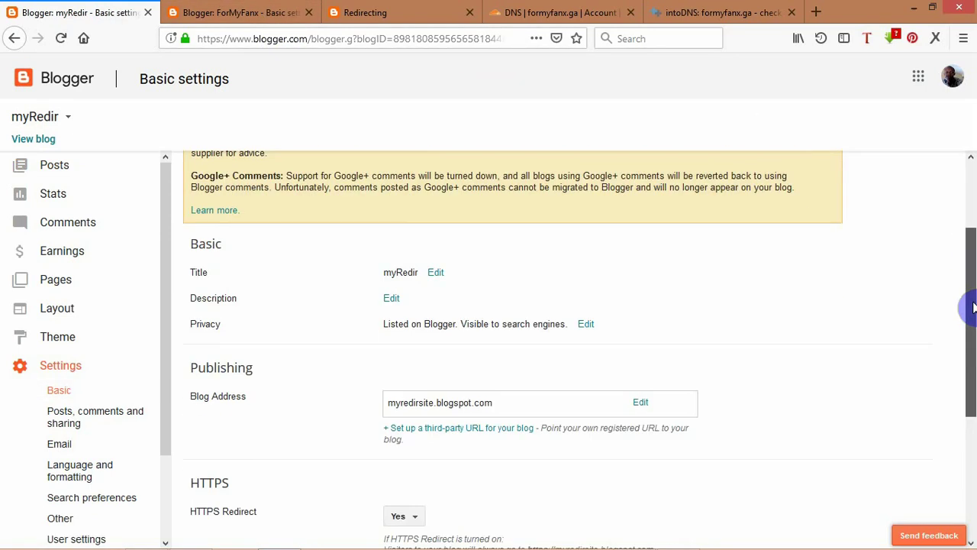
{"action": "scroll", "coordinate": [970, 375], "scroll_direction": "down", "scroll_amount": 3}
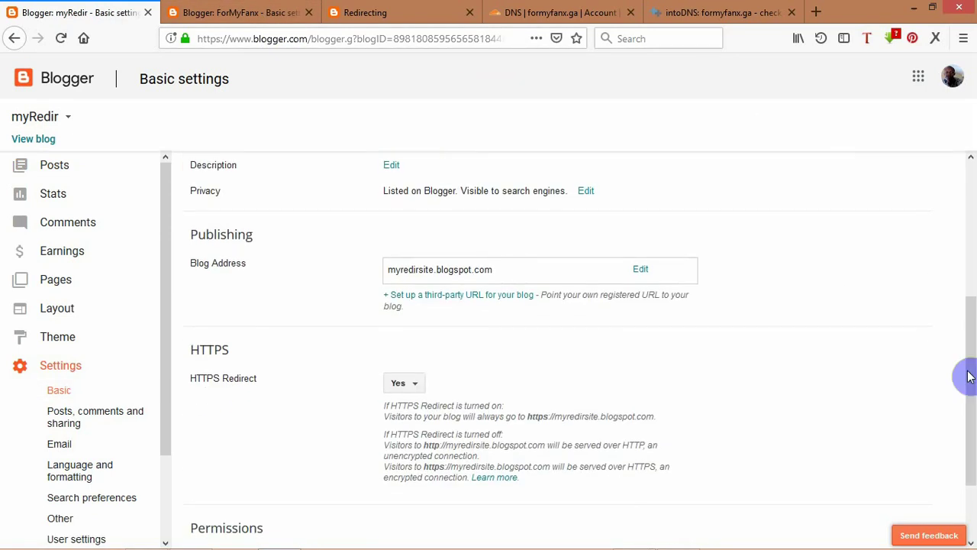
{"action": "left_click", "coordinate": [237, 12]}
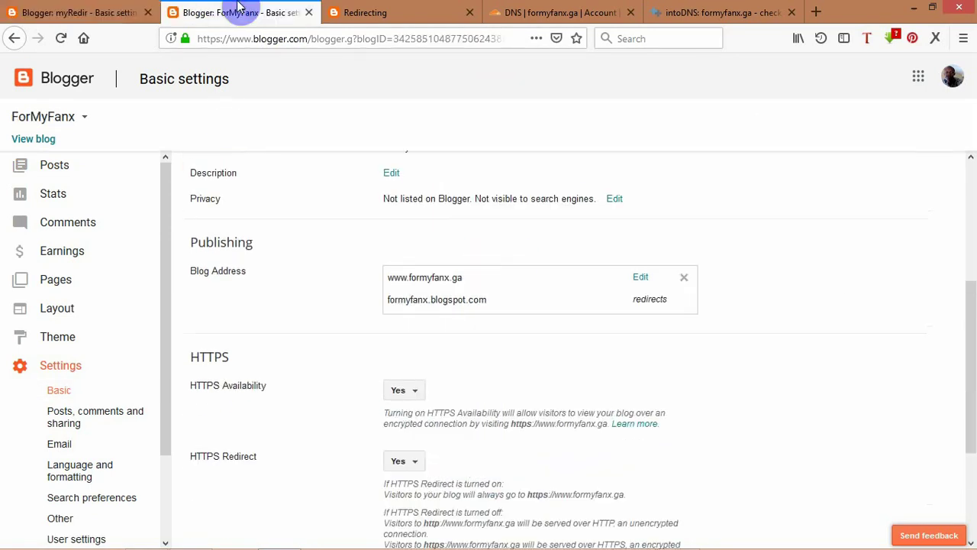
{"action": "left_click", "coordinate": [685, 280]}
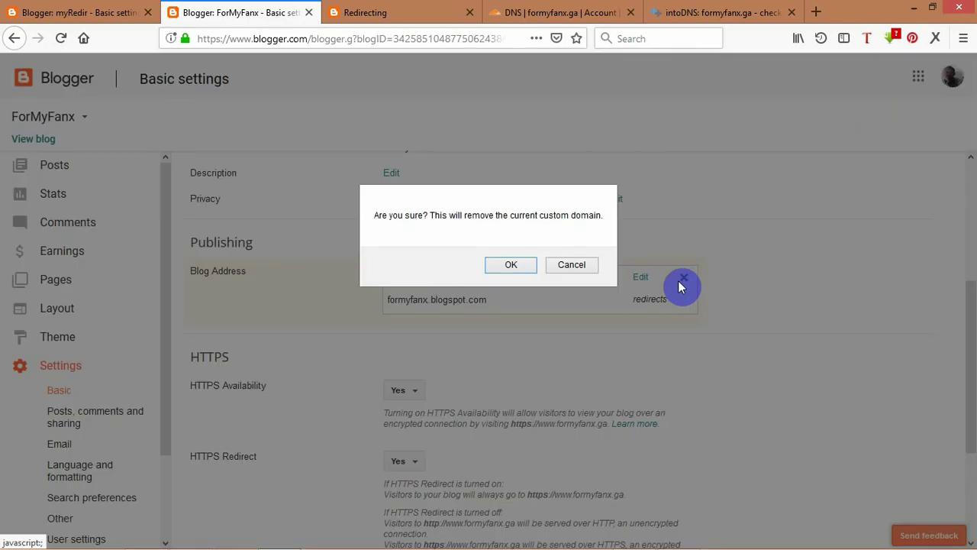
{"action": "left_click", "coordinate": [510, 265]}
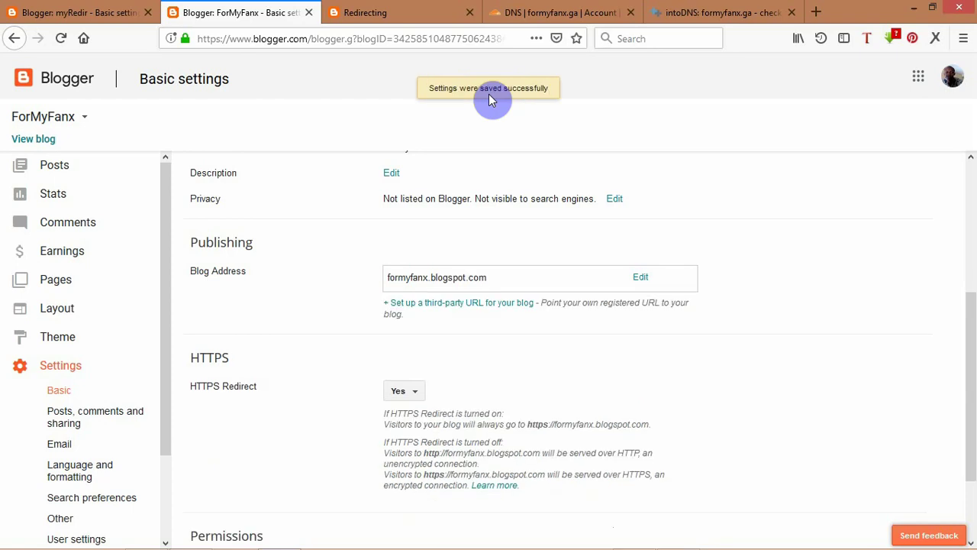
Rename ForMyFanx's blogspot address to formyfanxz.blogspot.com and save
{"action": "left_click", "coordinate": [642, 277]}
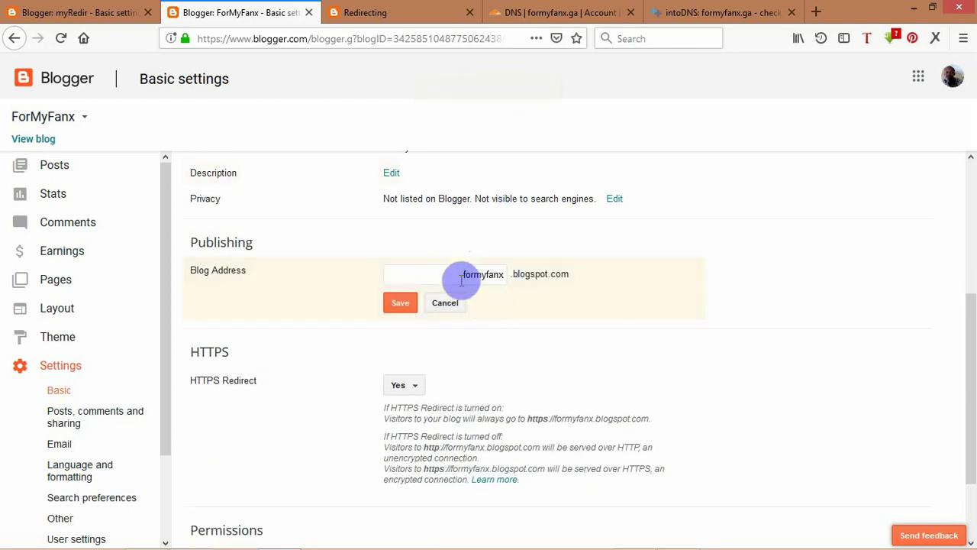
{"action": "left_click_drag", "start_coordinate": [461, 274], "coordinate": [506, 283]}
{"action": "key", "text": "ctrl+c"}
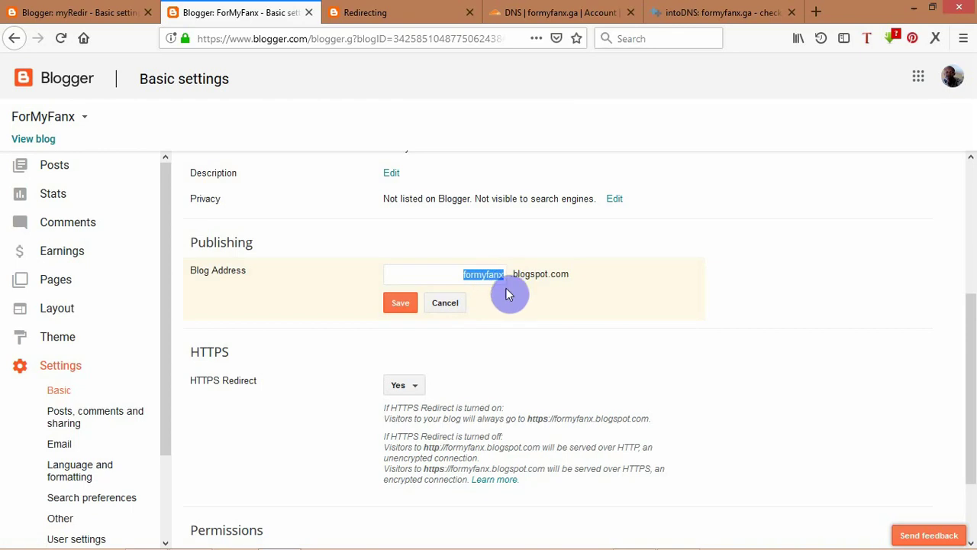
{"action": "left_click", "coordinate": [503, 278]}
{"action": "type", "text": "z"}
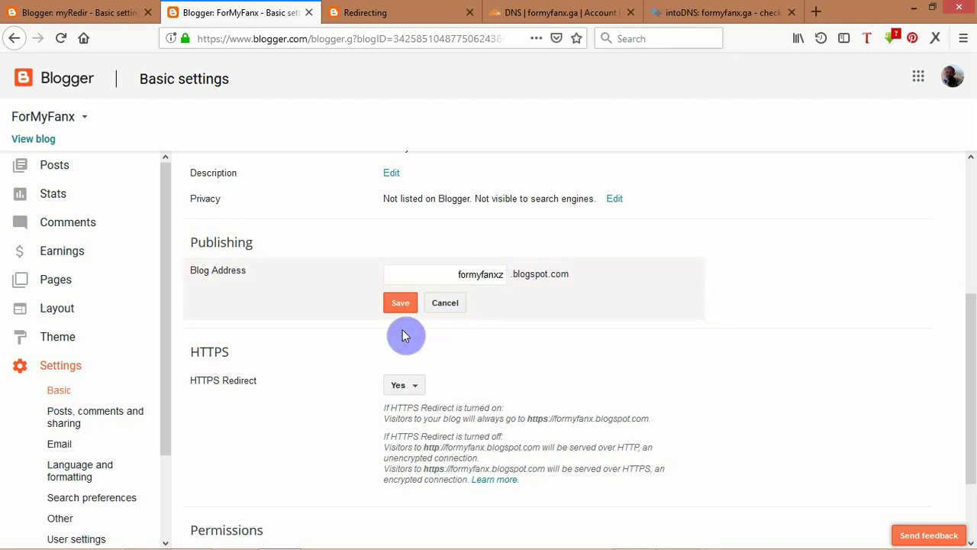
{"action": "left_click", "coordinate": [401, 305]}
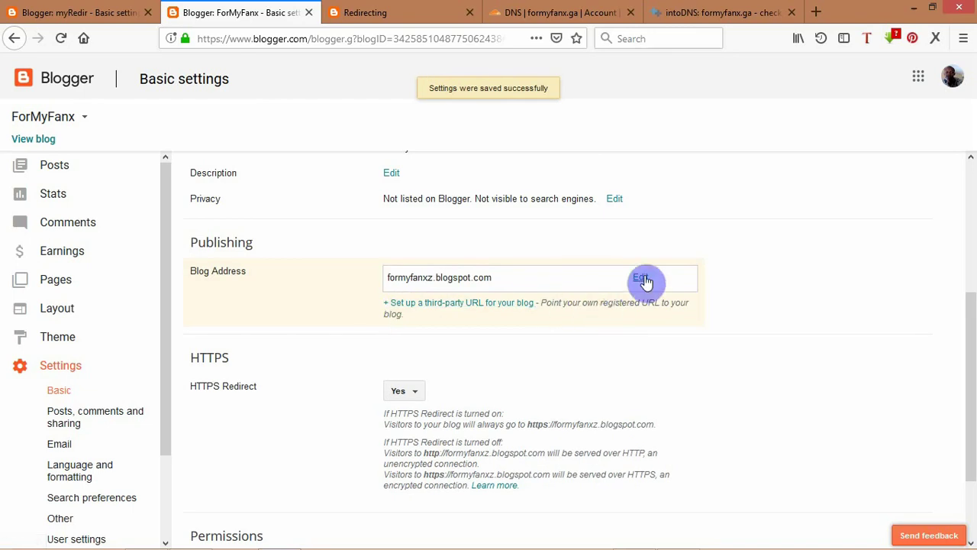
{"action": "left_click", "coordinate": [486, 304]}
{"action": "left_click", "coordinate": [390, 316]}
{"action": "left_click", "coordinate": [412, 430]}
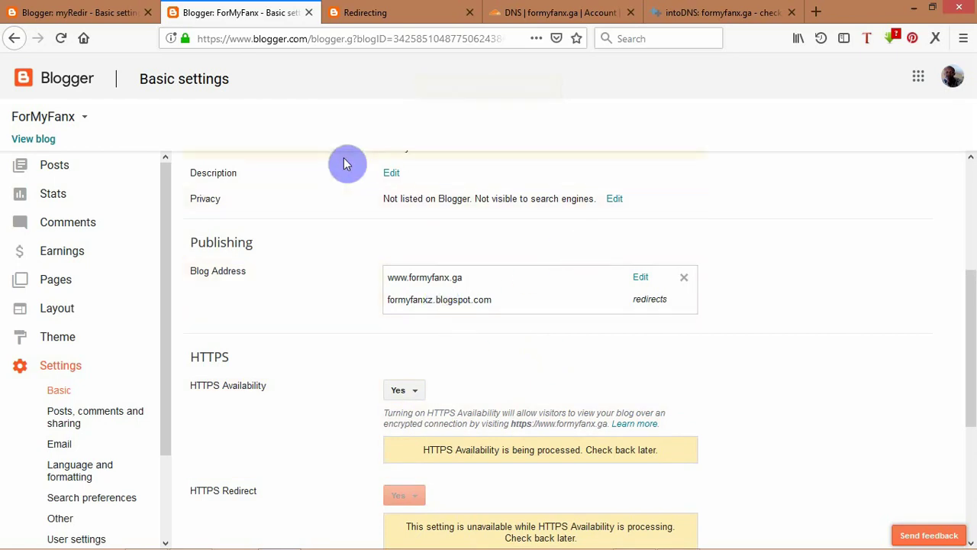
Change myRedir's blog address from myredirsite to formyfanx.blogspot.com and save it
{"action": "left_click", "coordinate": [53, 7]}
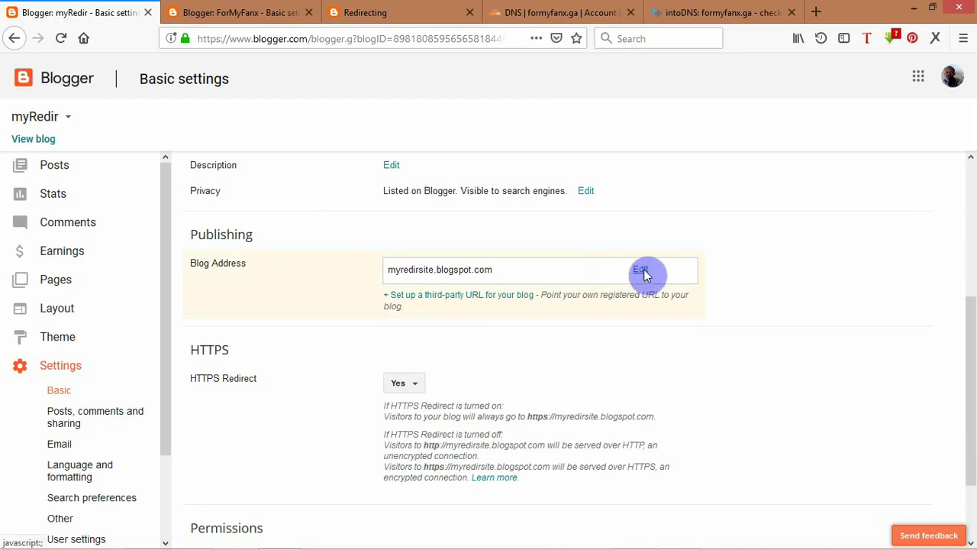
{"action": "left_click", "coordinate": [643, 272]}
{"action": "left_click_drag", "start_coordinate": [451, 265], "coordinate": [510, 268]}
{"action": "key", "text": "ctrl+v"}
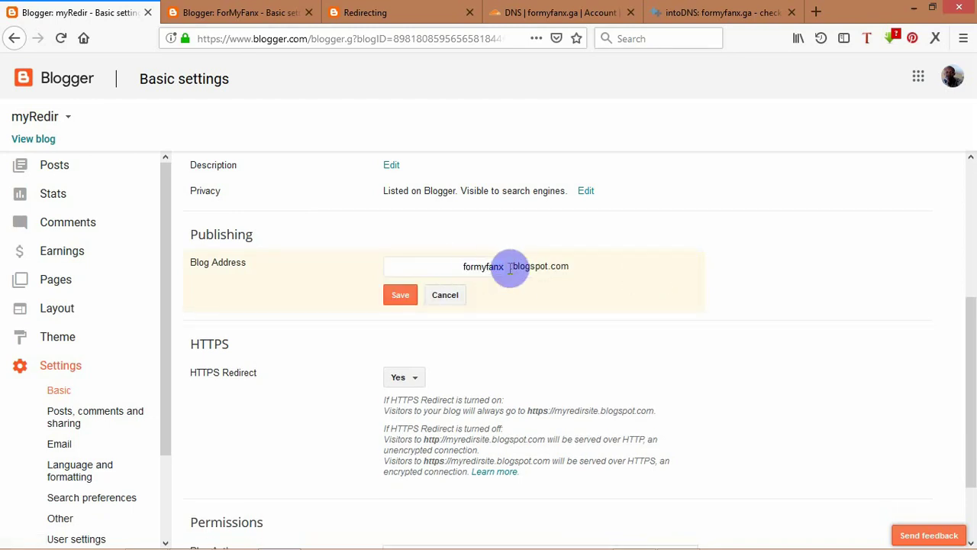
{"action": "left_click", "coordinate": [406, 298]}
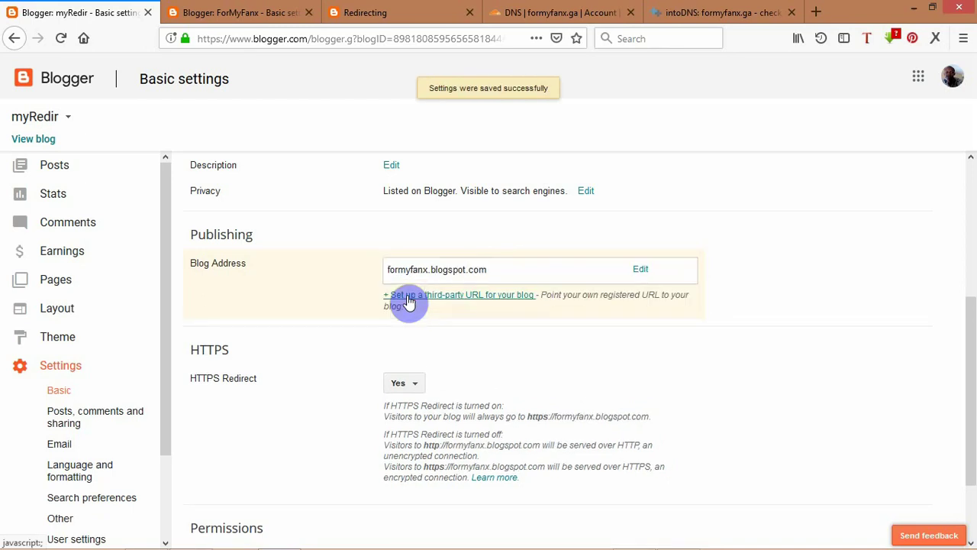
{"action": "left_click_drag", "start_coordinate": [970, 327], "coordinate": [966, 257]}
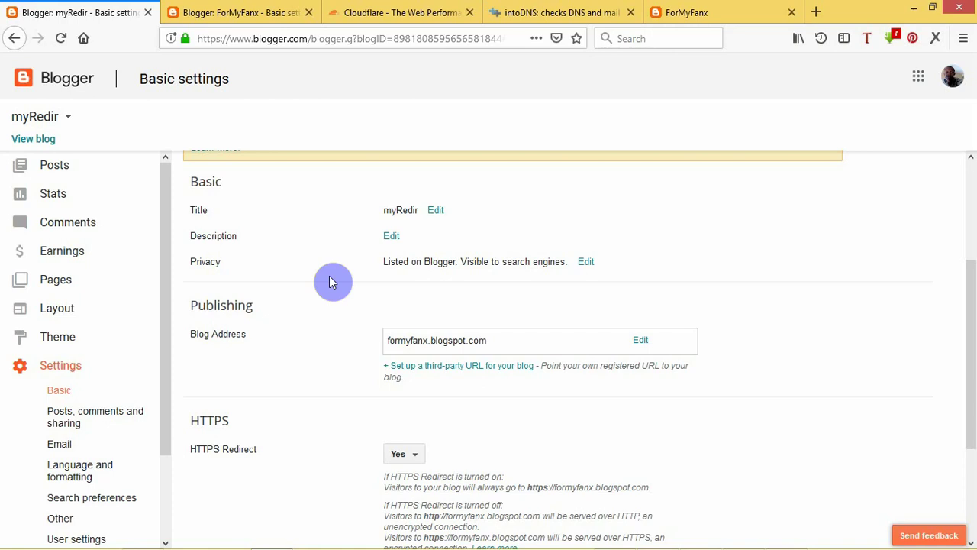
{"action": "left_click", "coordinate": [253, 14]}
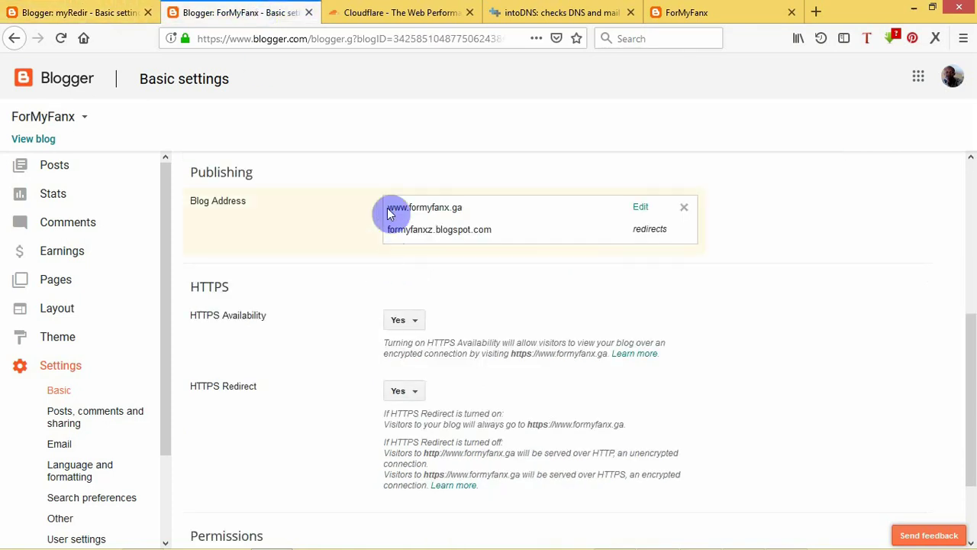
{"action": "left_click_drag", "start_coordinate": [386, 208], "coordinate": [466, 212]}
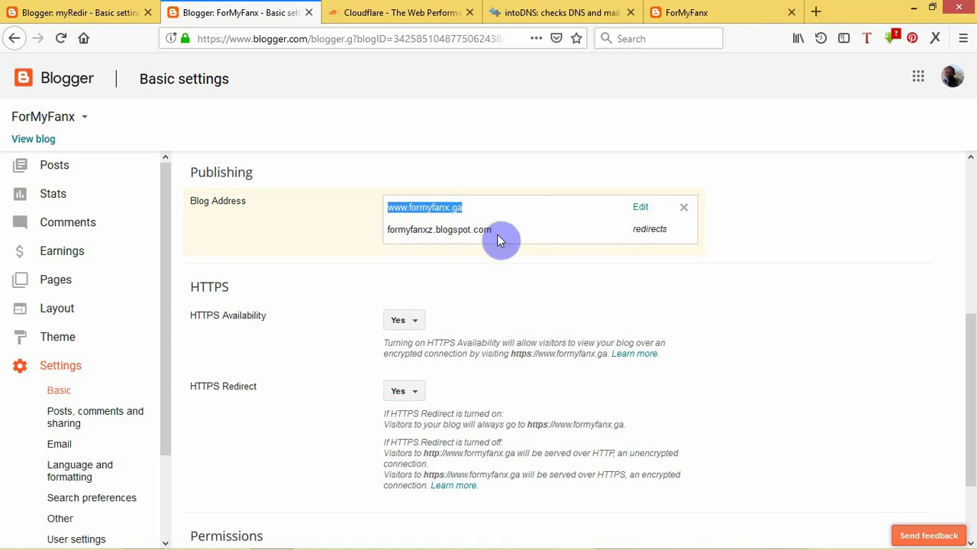
{"action": "left_click_drag", "start_coordinate": [496, 229], "coordinate": [379, 239]}
{"action": "left_click", "coordinate": [439, 262]}
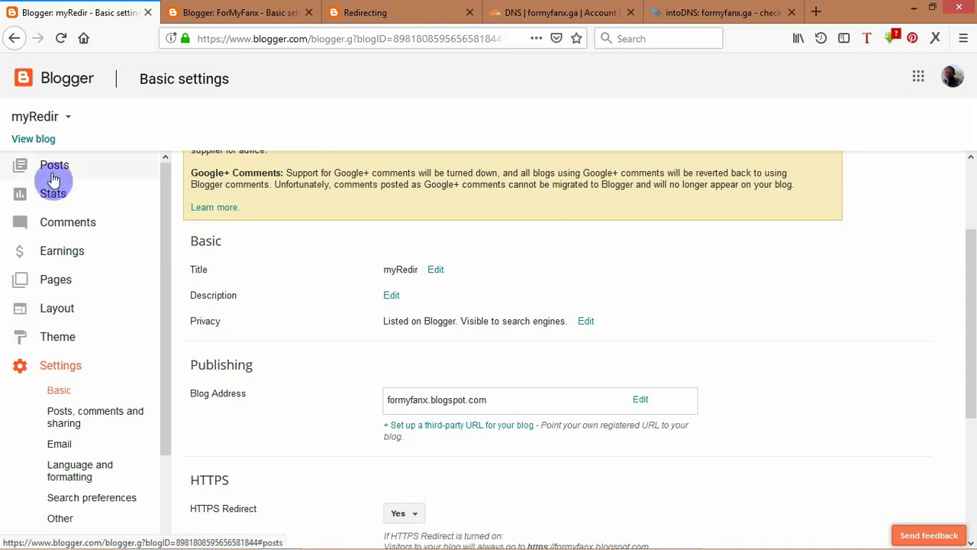
Open myRedir's Theme page, then select the entire location.href redirect script in Notepad
{"action": "left_click", "coordinate": [64, 342]}
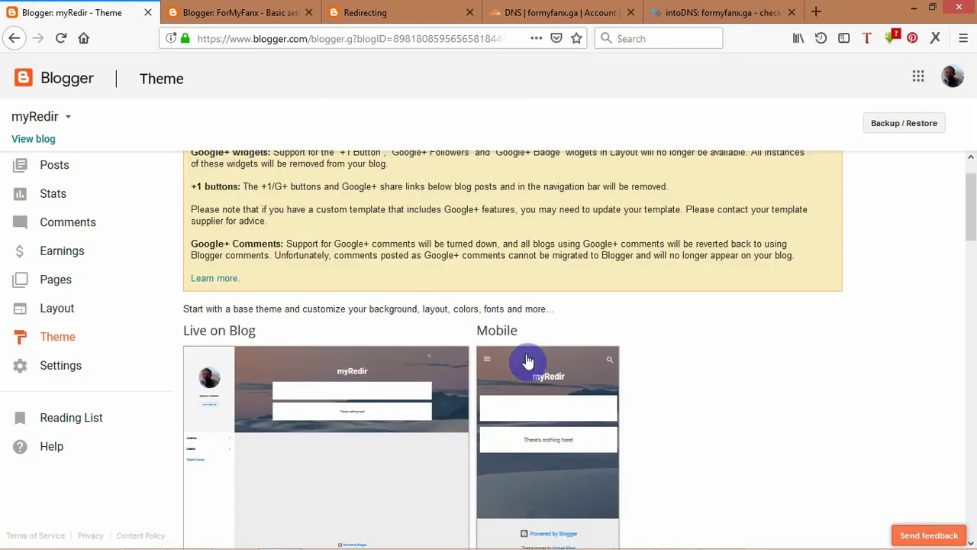
{"action": "mouse_move", "coordinate": [641, 545]}
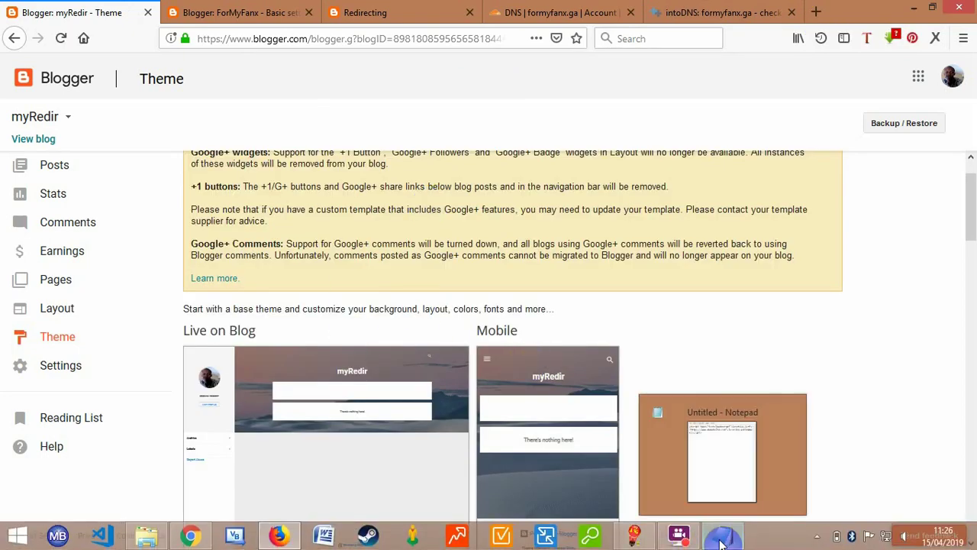
{"action": "left_click", "coordinate": [722, 538]}
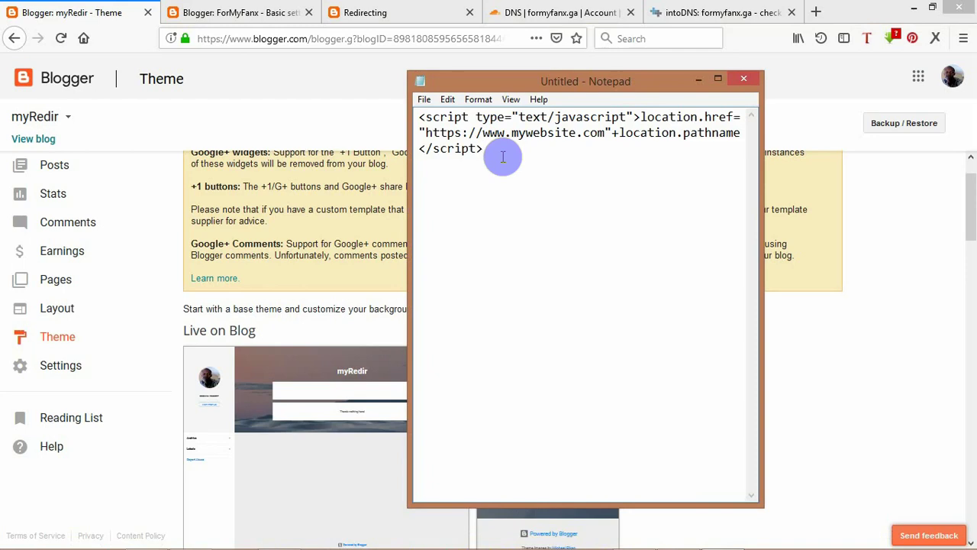
{"action": "key", "text": "ctrl+a"}
{"action": "key", "text": "ctrl+c"}
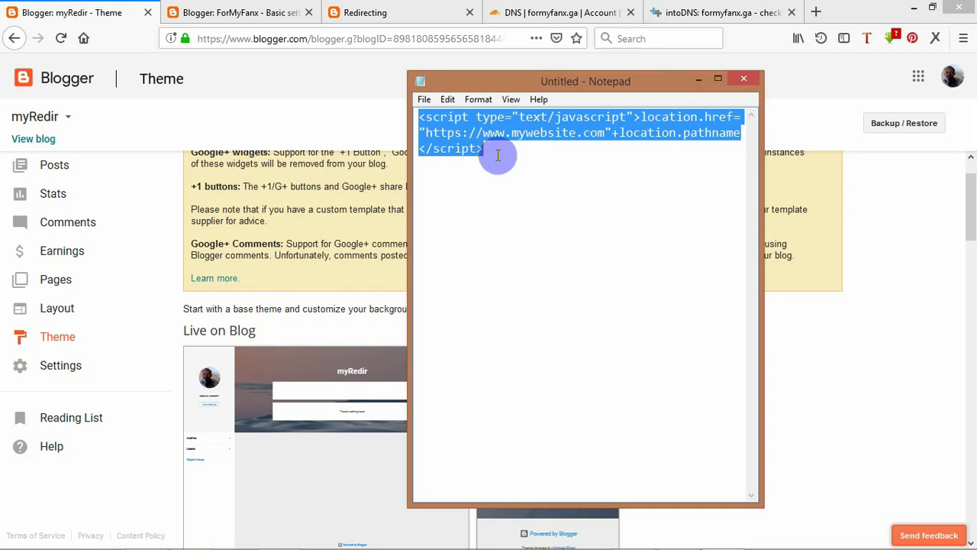
Open the myRedir theme's HTML code for editing
{"action": "left_click", "coordinate": [861, 291]}
{"action": "scroll", "coordinate": [861, 291], "scroll_direction": "down", "scroll_amount": 5}
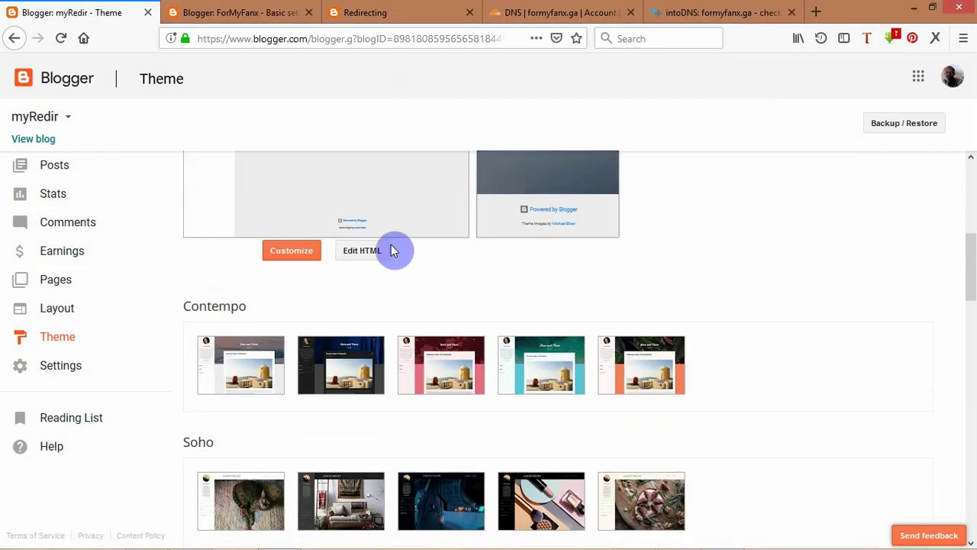
{"action": "left_click", "coordinate": [376, 266]}
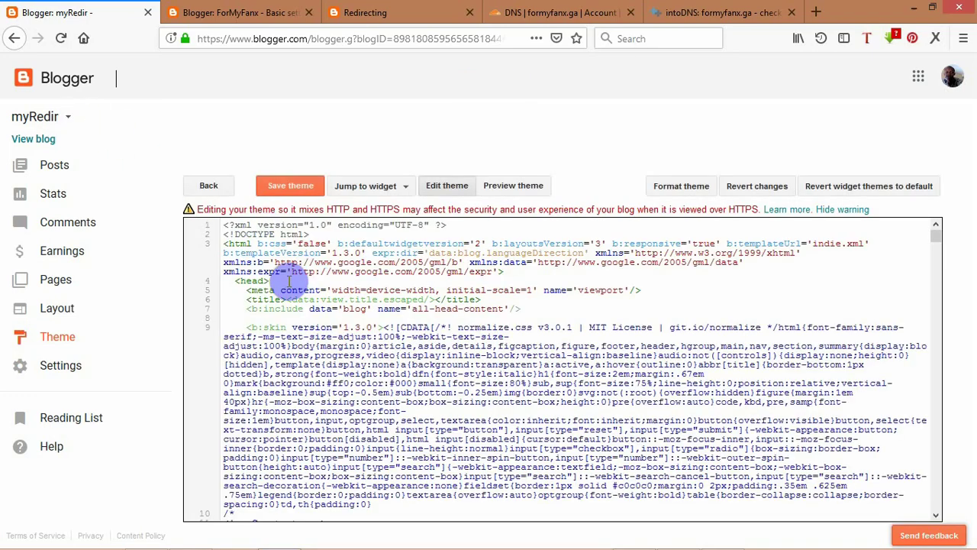
Paste the redirect script on a new line after <head>, replacing mywebsite with formyfanx.ga
{"action": "key", "text": "Return"}
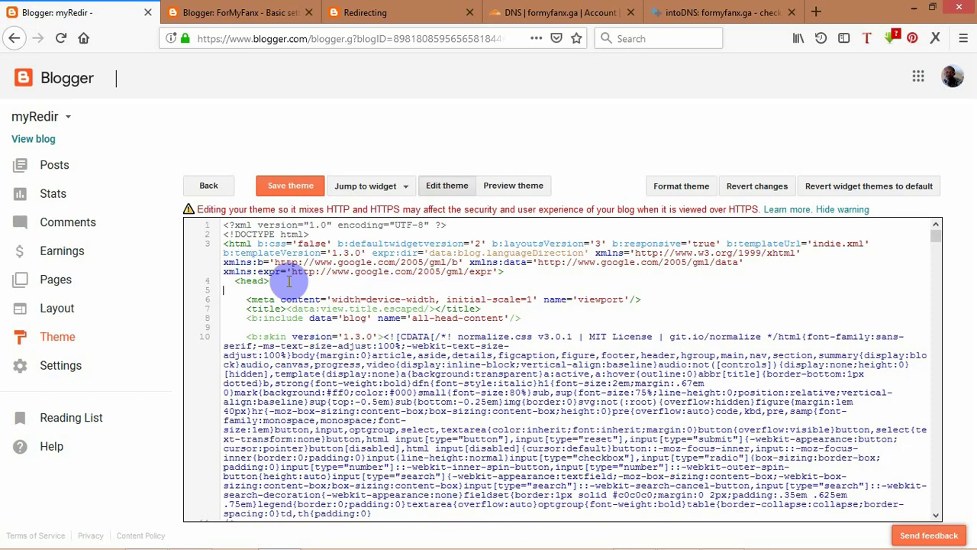
{"action": "key", "text": "ctrl+v"}
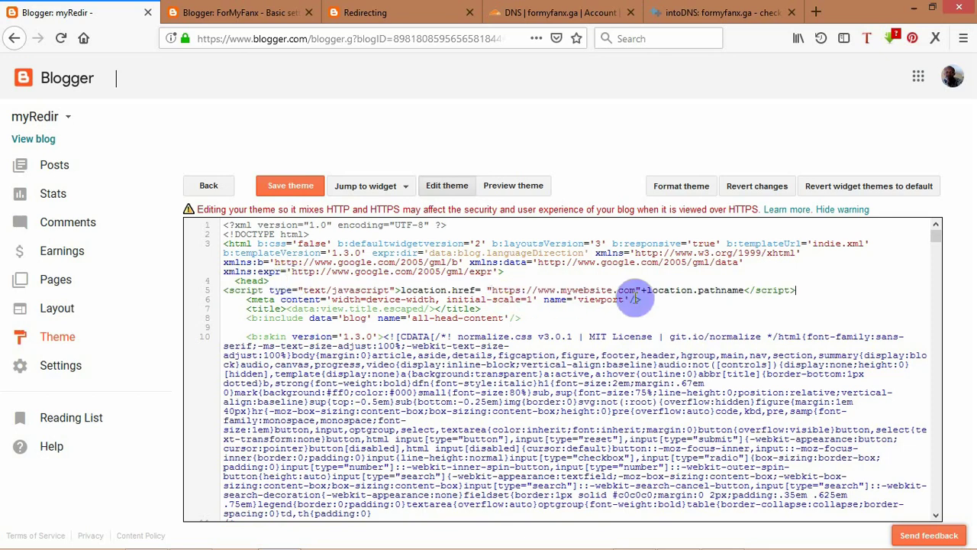
{"action": "left_click_drag", "start_coordinate": [560, 290], "coordinate": [635, 290]}
{"action": "type", "text": "formyfa"}
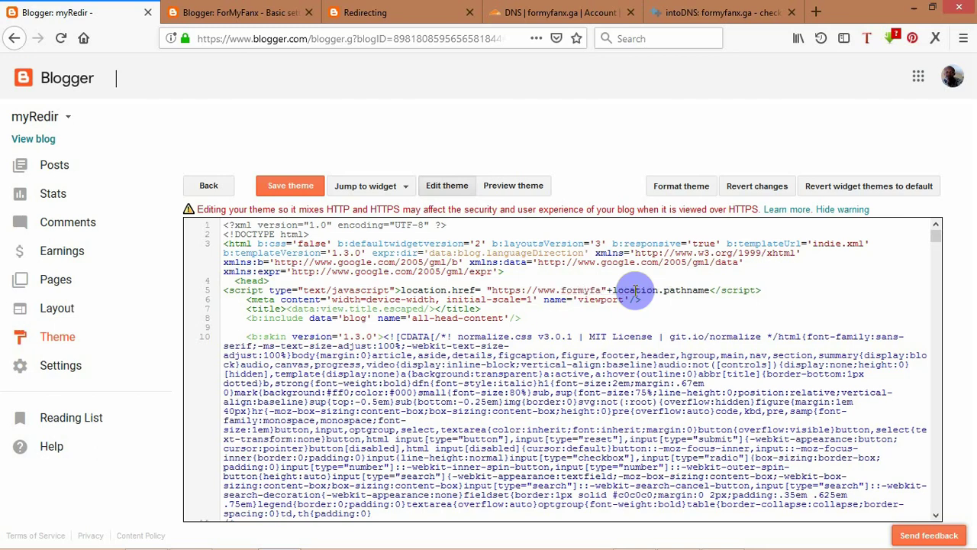
{"action": "type", "text": "nz"}
{"action": "key", "text": "BackSpace"}
{"action": "type", "text": "x.ga"}
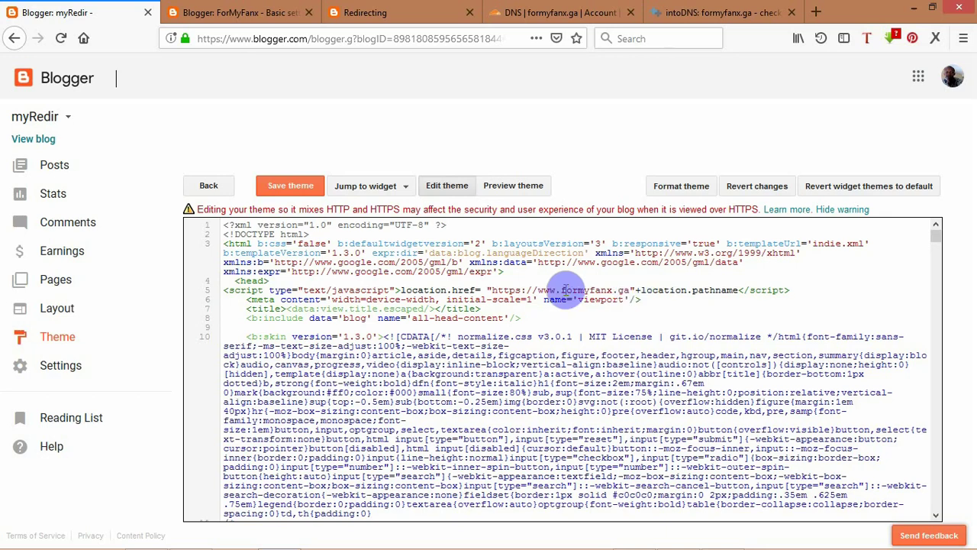
Glance at the ForMyFanx settings and redirect notice tabs, then save myRedir's edited theme
{"action": "left_click", "coordinate": [232, 9]}
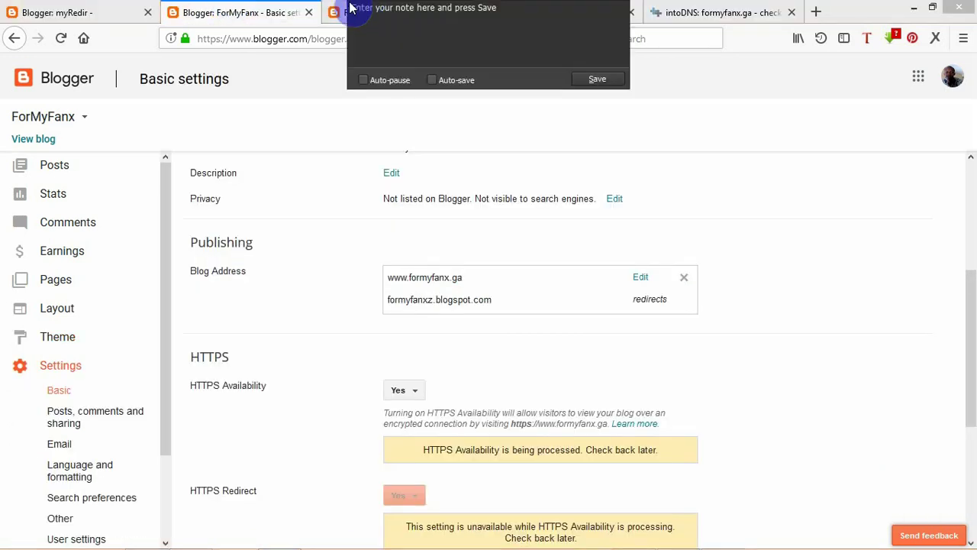
{"action": "left_click", "coordinate": [347, 11]}
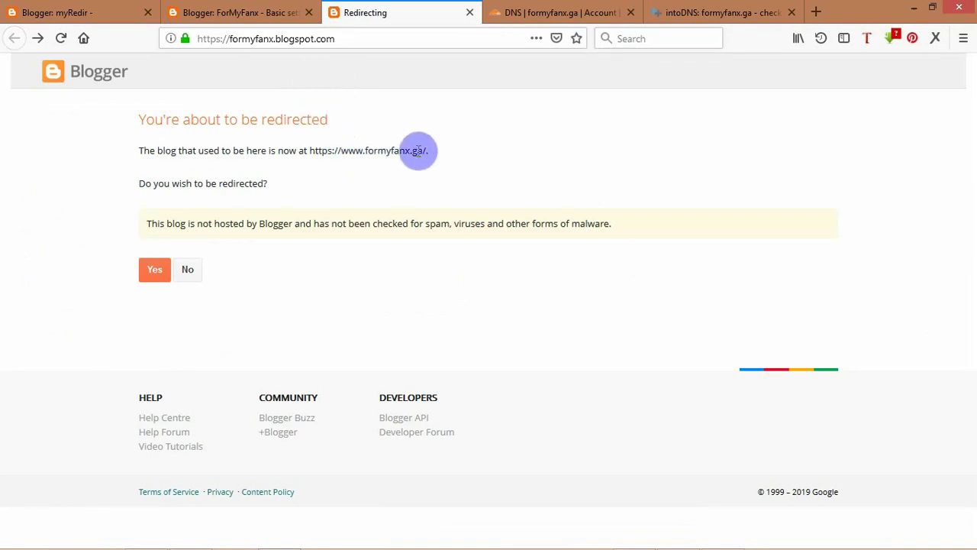
{"action": "left_click", "coordinate": [110, 23]}
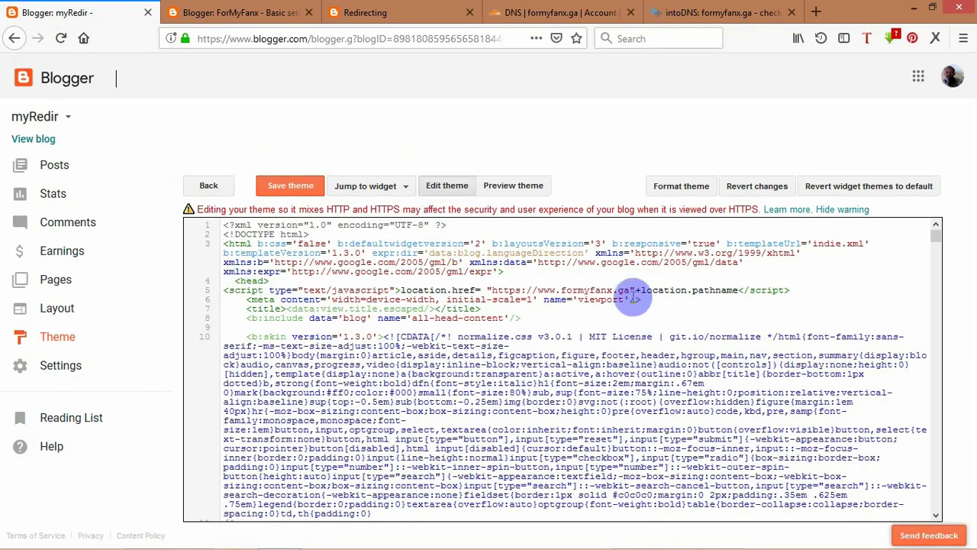
{"action": "left_click", "coordinate": [284, 193]}
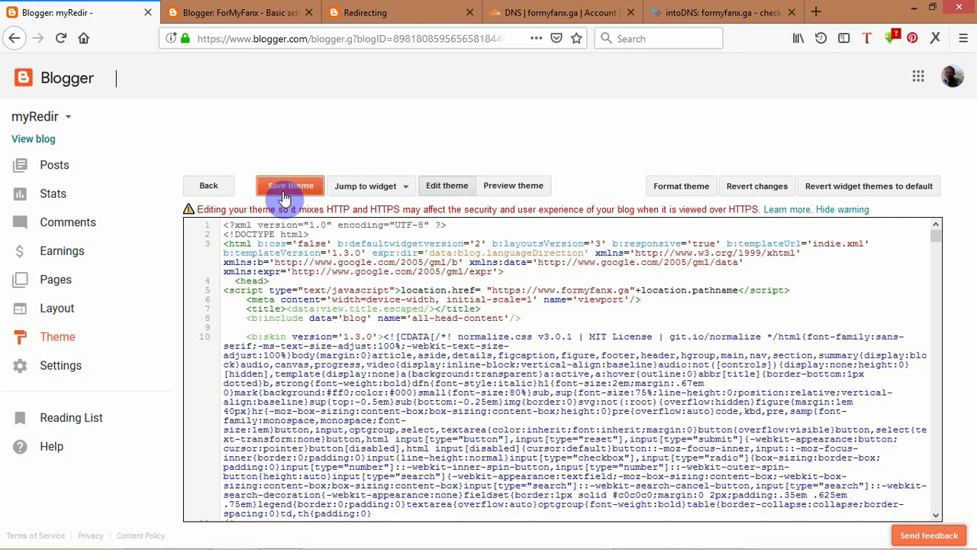
{"action": "left_click", "coordinate": [286, 186]}
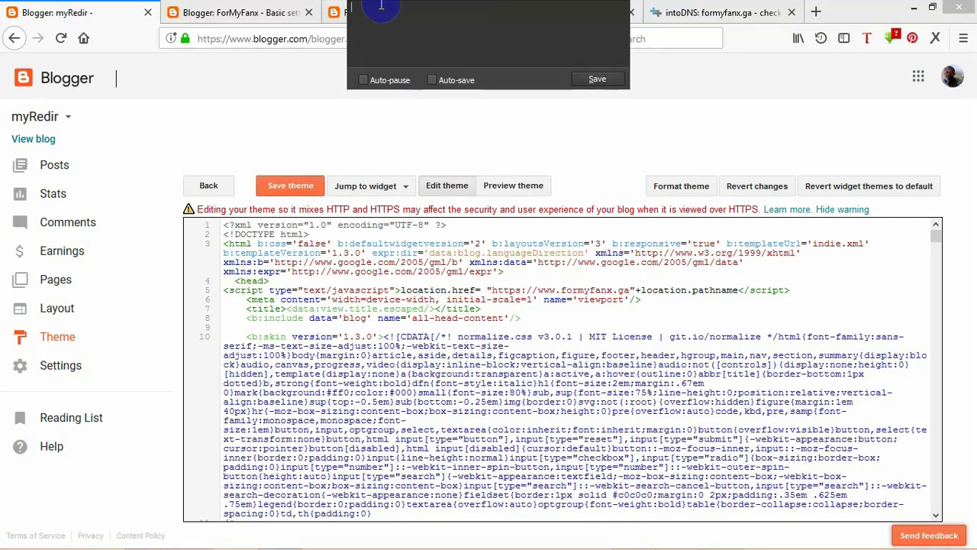
{"action": "left_click", "coordinate": [335, 14]}
{"action": "left_click", "coordinate": [336, 14]}
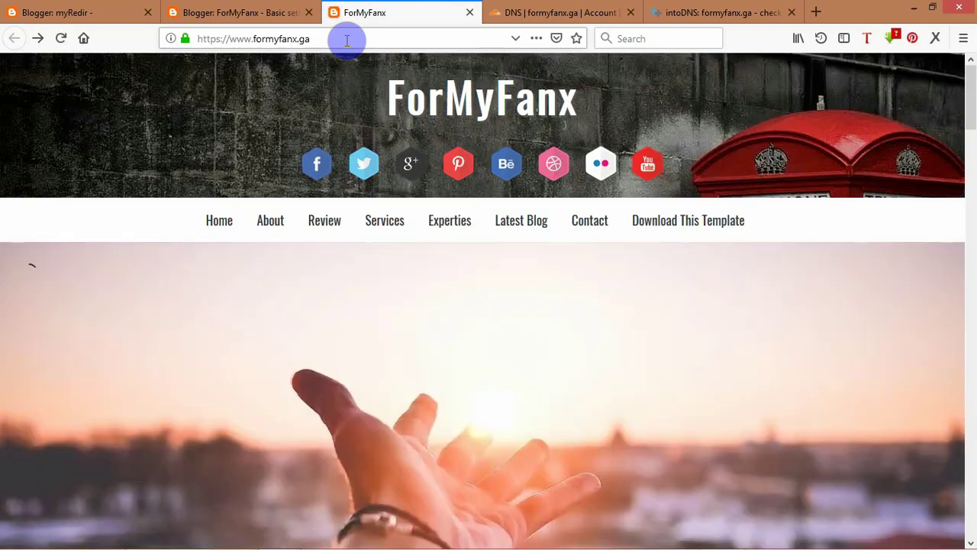
{"action": "scroll", "coordinate": [718, 270], "scroll_direction": "down", "scroll_amount": 5}
{"action": "scroll", "coordinate": [717, 270], "scroll_direction": "down", "scroll_amount": 5}
{"action": "scroll", "coordinate": [718, 269], "scroll_direction": "down", "scroll_amount": 3}
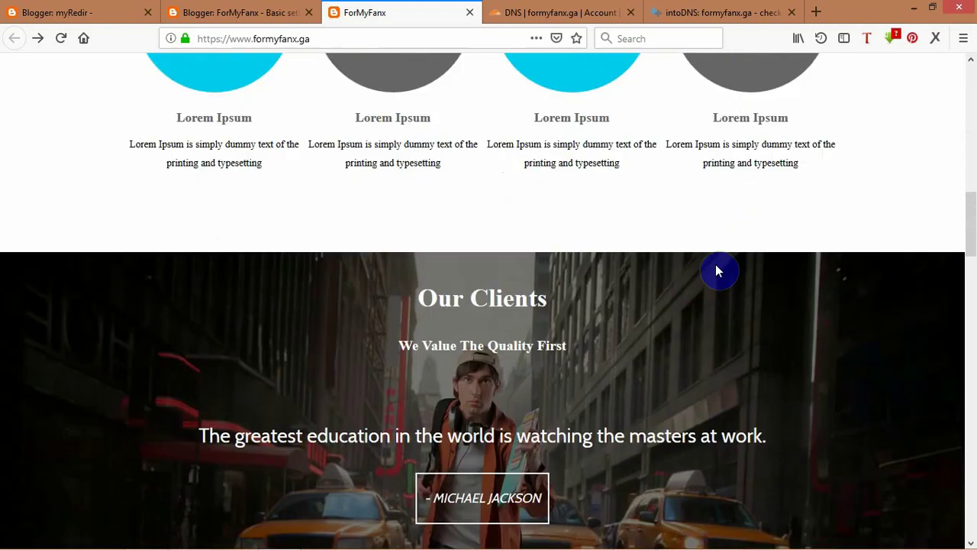
{"action": "left_click", "coordinate": [541, 12]}
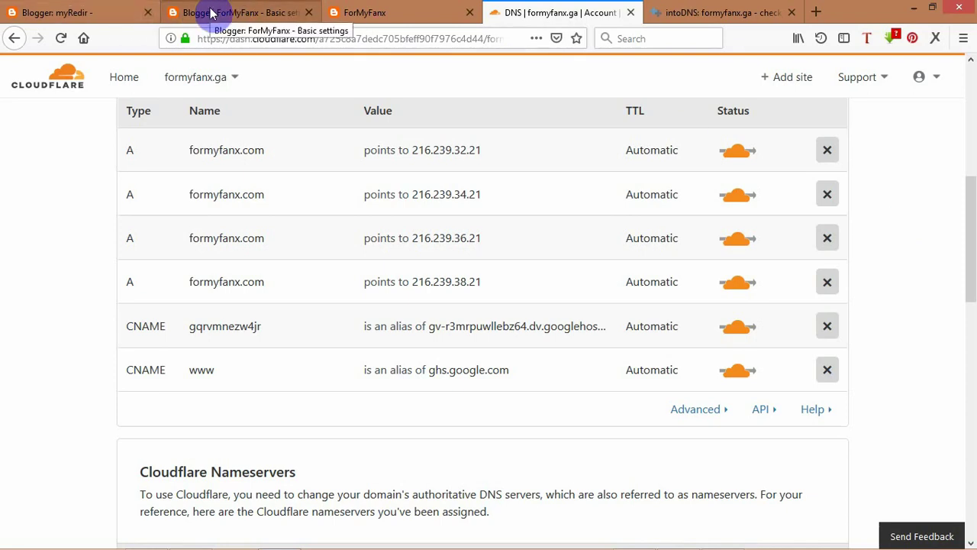
Pass through the myRedir tab to the ForMyFanx Basic settings tab
{"action": "left_click", "coordinate": [95, 13]}
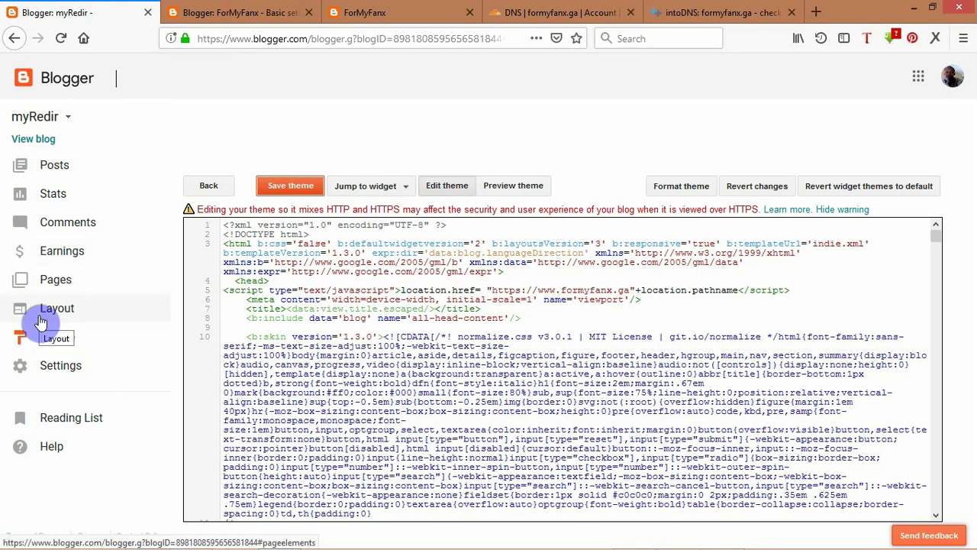
{"action": "left_click", "coordinate": [254, 17]}
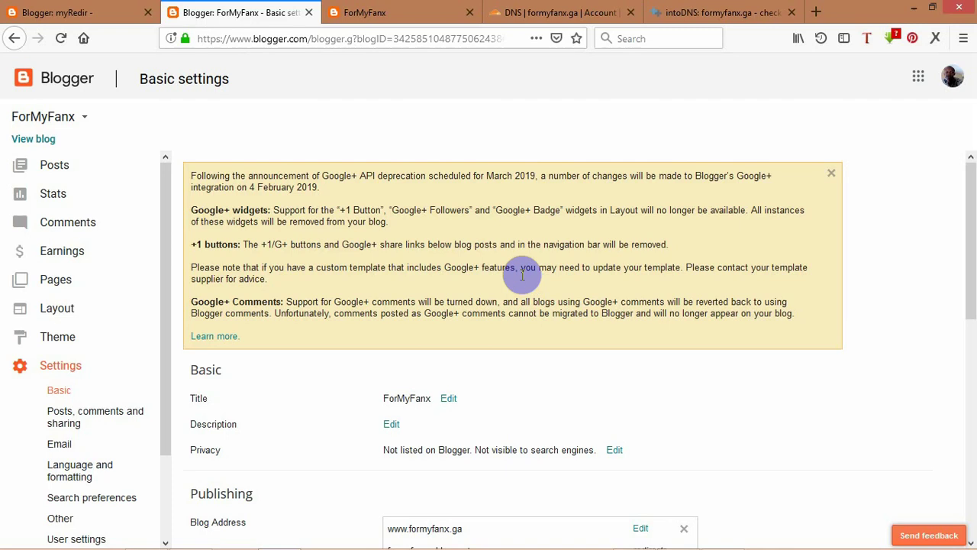
{"action": "scroll", "coordinate": [522, 277], "scroll_direction": "down", "scroll_amount": 3}
{"action": "left_click", "coordinate": [645, 349]}
{"action": "scroll", "coordinate": [775, 312], "scroll_direction": "down", "scroll_amount": 1}
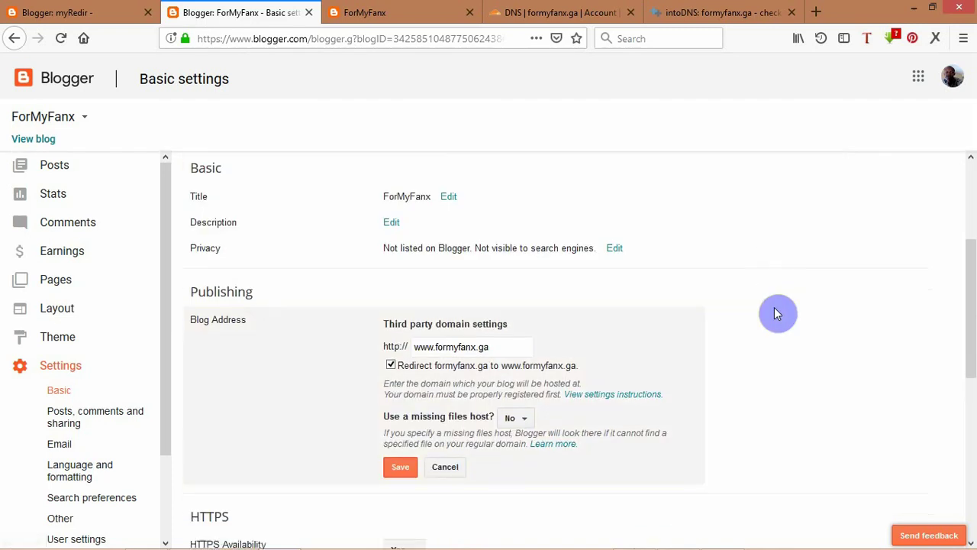
{"action": "scroll", "coordinate": [774, 313], "scroll_direction": "down", "scroll_amount": 1}
{"action": "scroll", "coordinate": [476, 349], "scroll_direction": "down", "scroll_amount": 1}
{"action": "scroll", "coordinate": [476, 349], "scroll_direction": "down", "scroll_amount": 1}
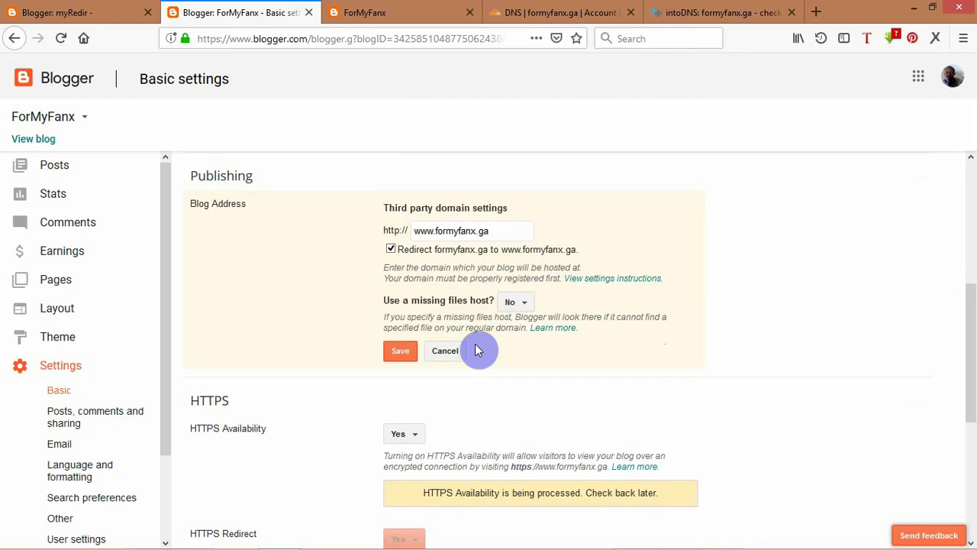
{"action": "scroll", "coordinate": [475, 349], "scroll_direction": "up", "scroll_amount": 2}
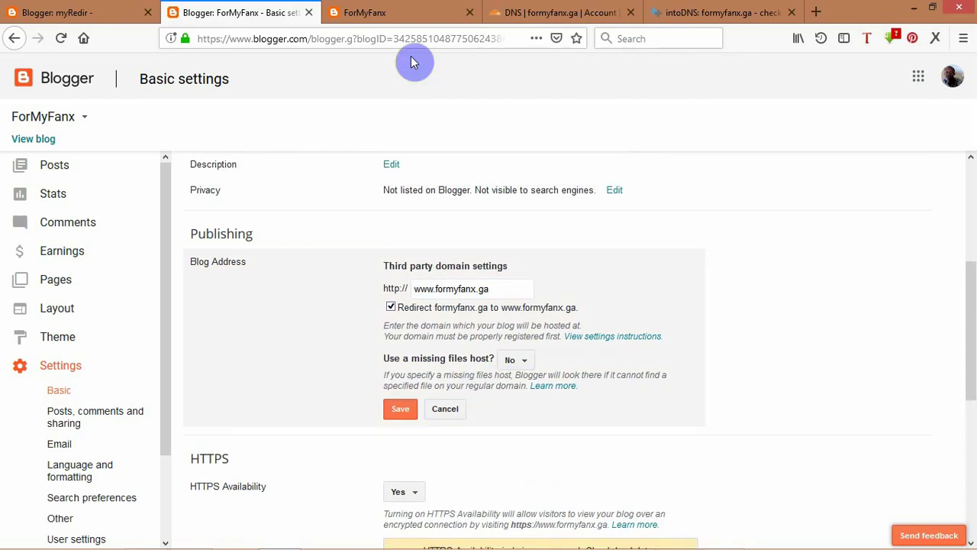
Check the Cloudflare DNS records, then move to the myRedir blog's Basic settings
{"action": "left_click", "coordinate": [561, 12]}
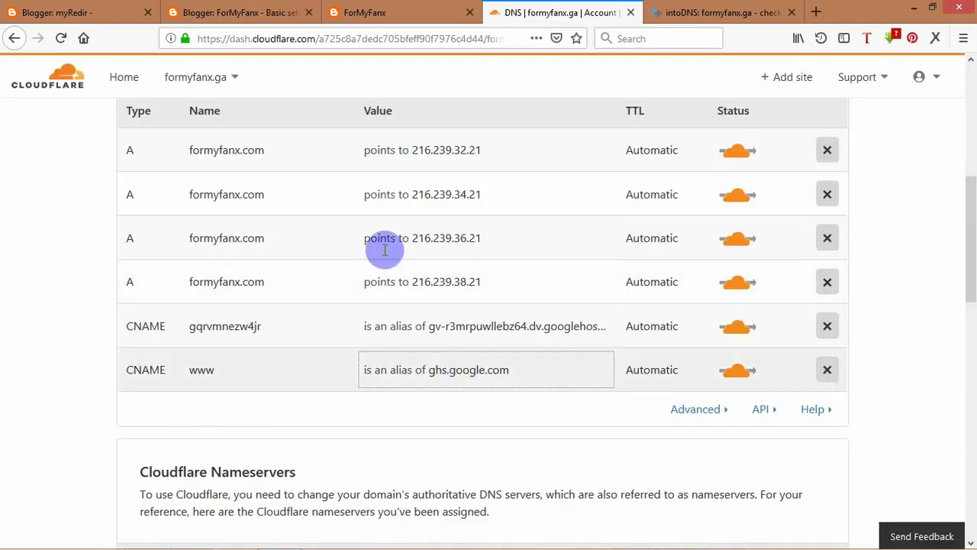
{"action": "key", "text": "ctrl+Page_Up"}
{"action": "key", "text": "ctrl+Page_Up"}
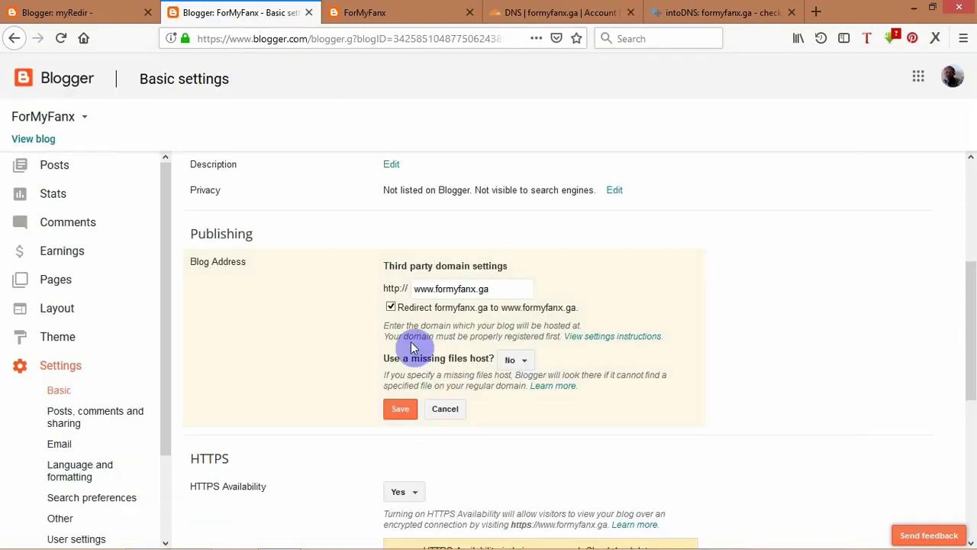
{"action": "scroll", "coordinate": [412, 335], "scroll_direction": "up", "scroll_amount": 1}
{"action": "key", "text": "ctrl+Page_Up"}
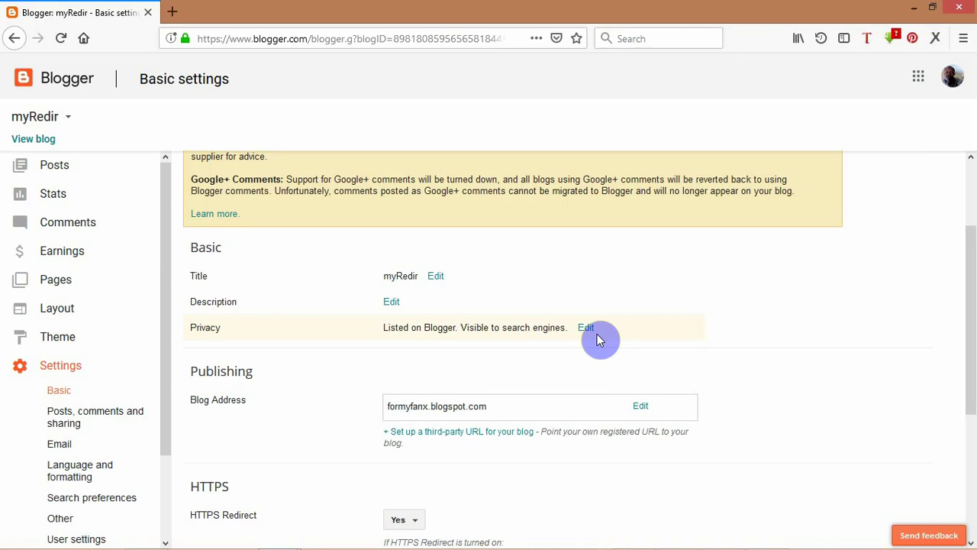
Save myRedir's privacy settings with listing and search-engine visibility both left on Yes
{"action": "left_click", "coordinate": [587, 328]}
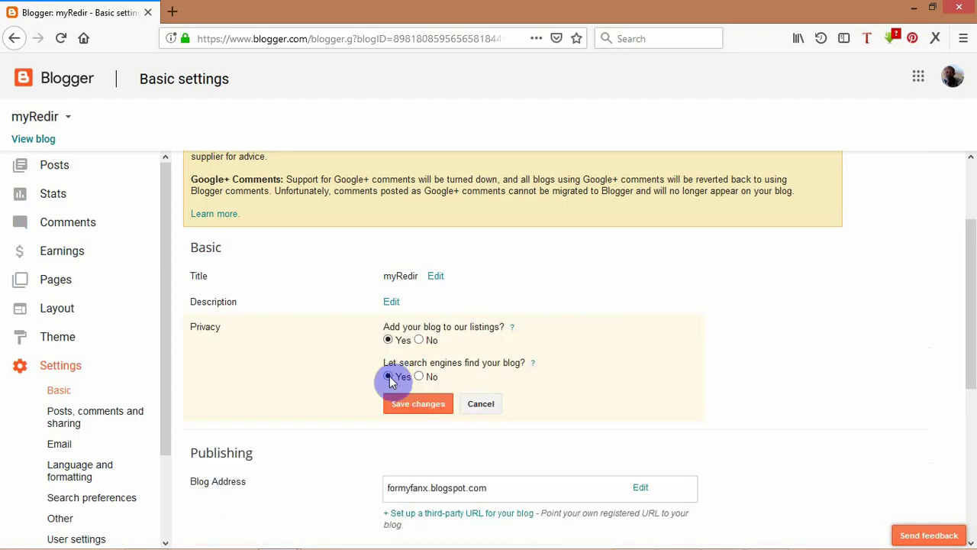
{"action": "left_click", "coordinate": [410, 405]}
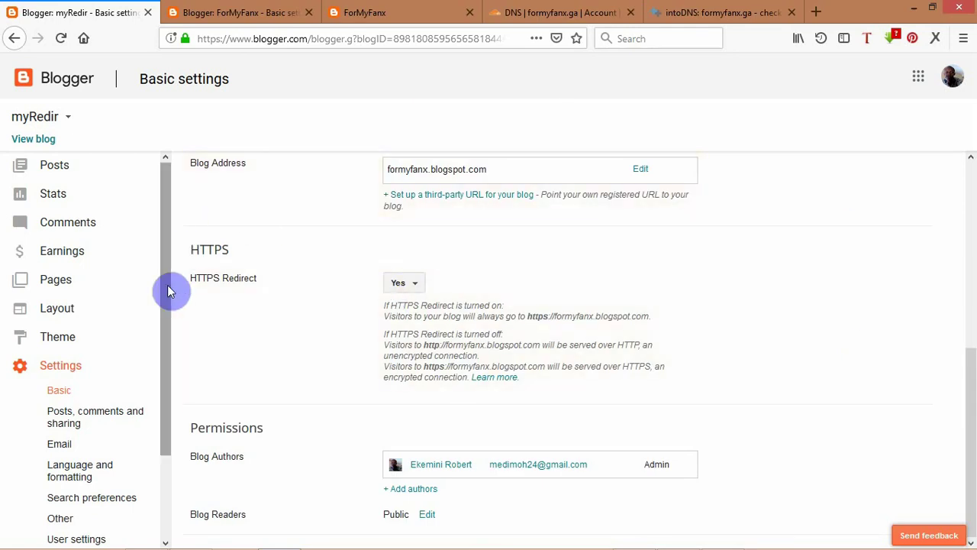
{"action": "left_click_drag", "start_coordinate": [170, 290], "coordinate": [161, 463]}
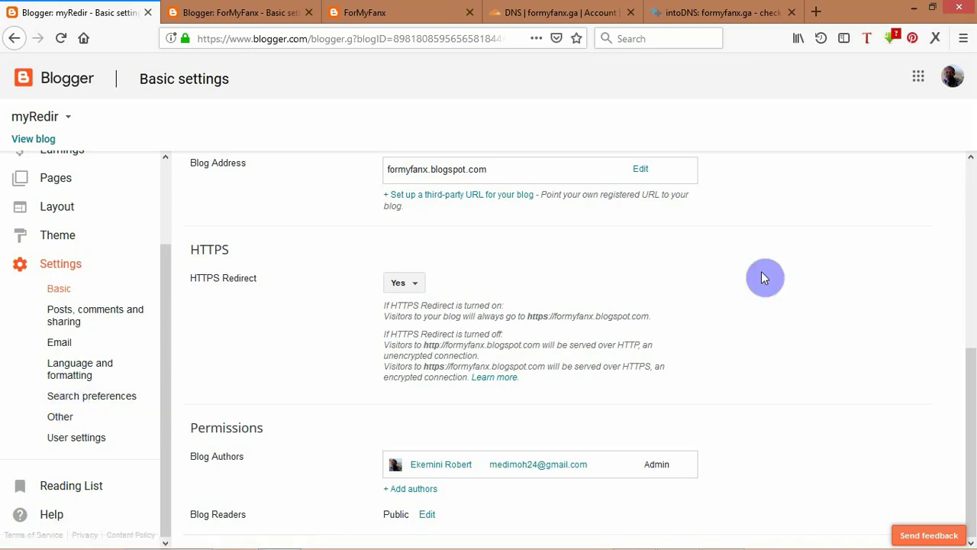
{"action": "scroll", "coordinate": [763, 277], "scroll_direction": "up", "scroll_amount": 2}
{"action": "scroll", "coordinate": [763, 277], "scroll_direction": "down", "scroll_amount": 2}
{"action": "scroll", "coordinate": [763, 277], "scroll_direction": "up", "scroll_amount": 7}
{"action": "scroll", "coordinate": [763, 277], "scroll_direction": "down", "scroll_amount": 7}
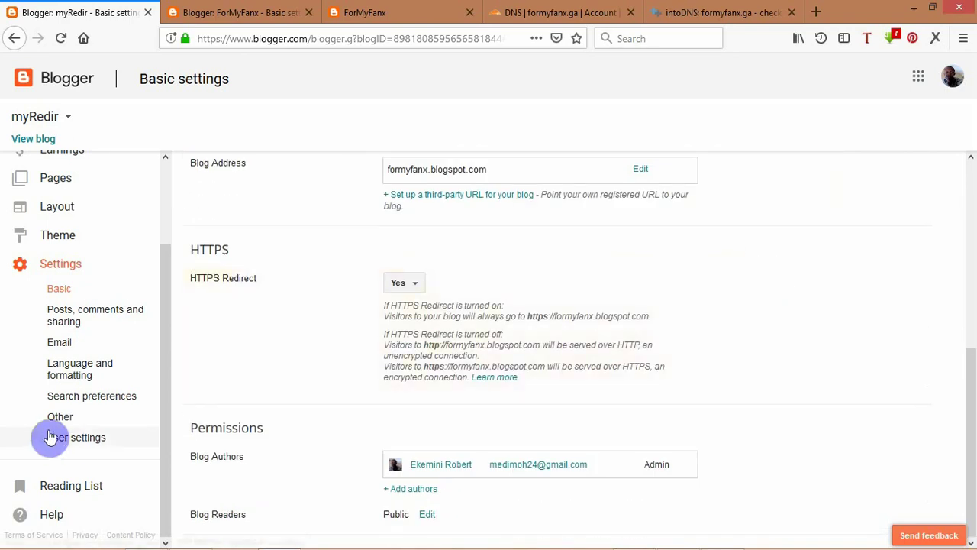
Select all the custom robots.txt rules in ForMyFanx's Search preferences to copy them
{"action": "left_click", "coordinate": [243, 12]}
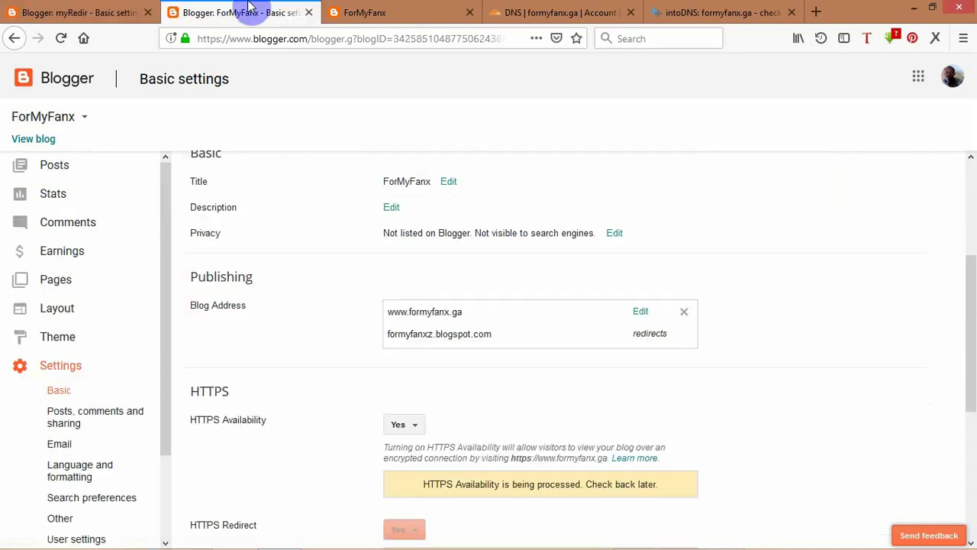
{"action": "scroll", "coordinate": [285, 344], "scroll_direction": "down", "scroll_amount": 5}
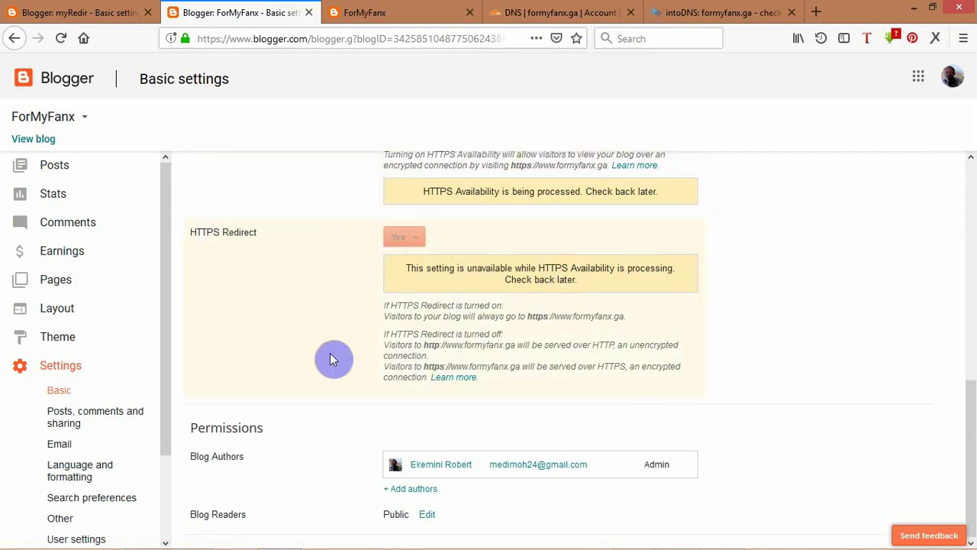
{"action": "left_click", "coordinate": [105, 497]}
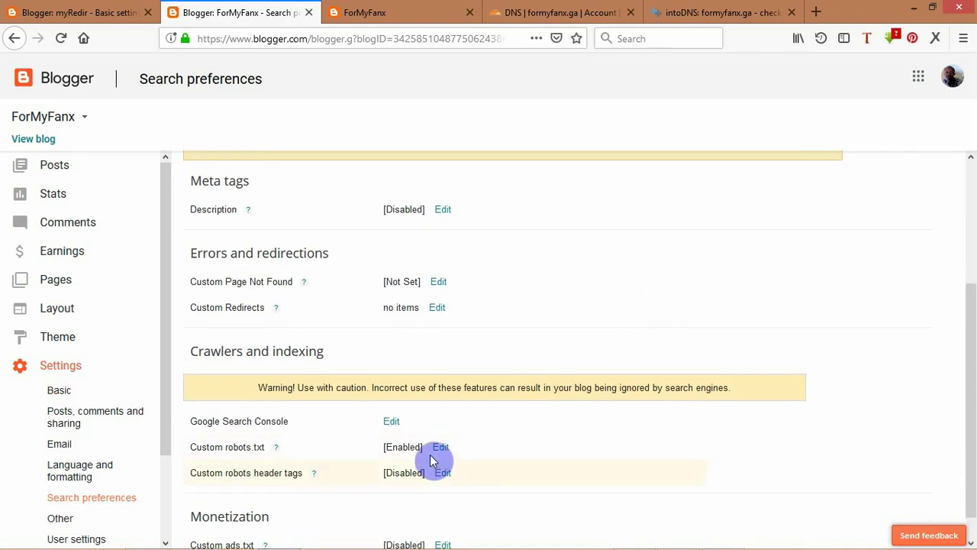
{"action": "left_click", "coordinate": [435, 447]}
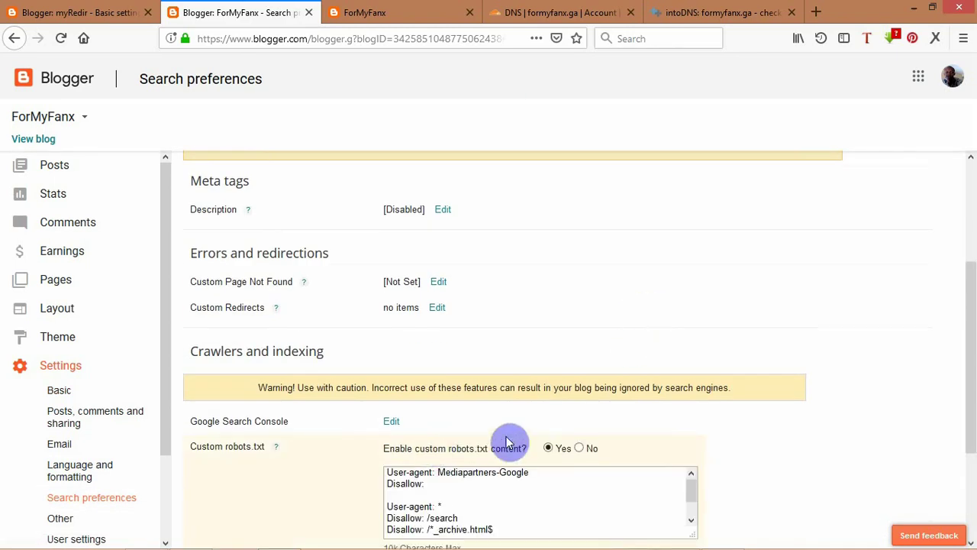
{"action": "left_click", "coordinate": [493, 336]}
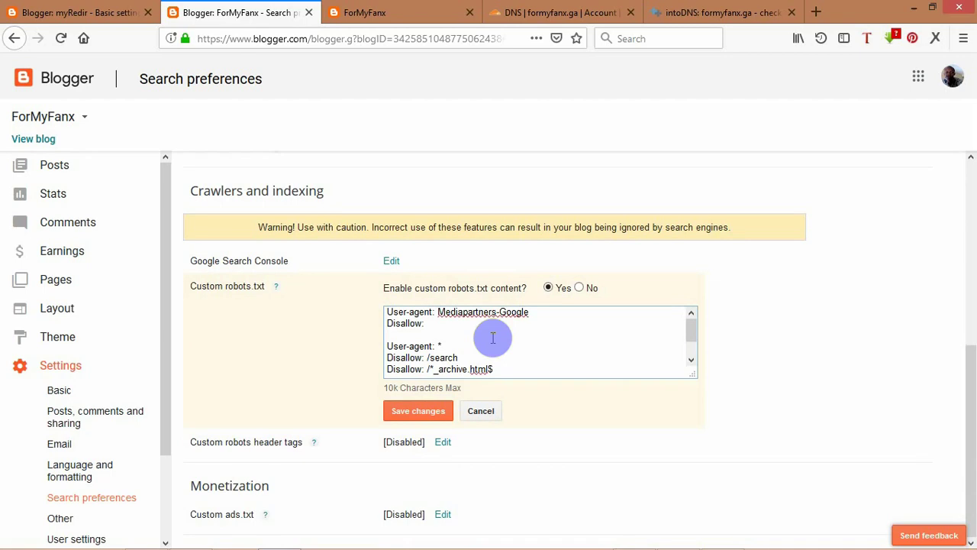
{"action": "key", "text": "ctrl+a"}
Open the custom robots.txt editor in myRedir's Search preferences
{"action": "left_click", "coordinate": [115, 13]}
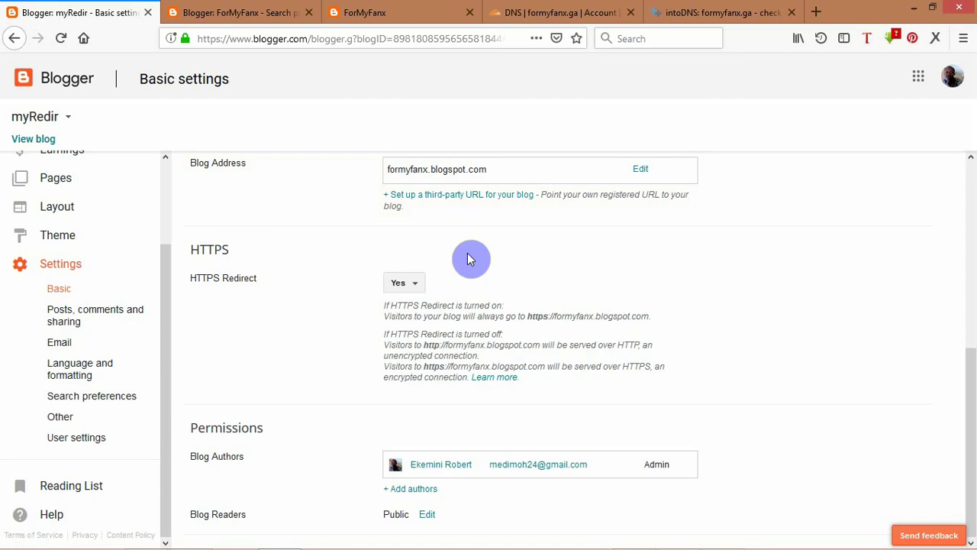
{"action": "left_click", "coordinate": [87, 394]}
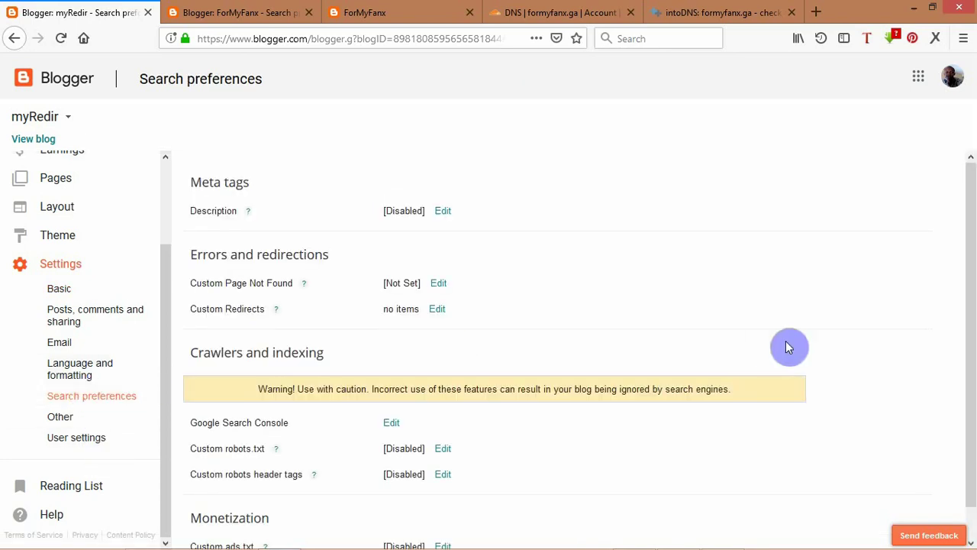
{"action": "scroll", "coordinate": [953, 482], "scroll_direction": "down", "scroll_amount": 5}
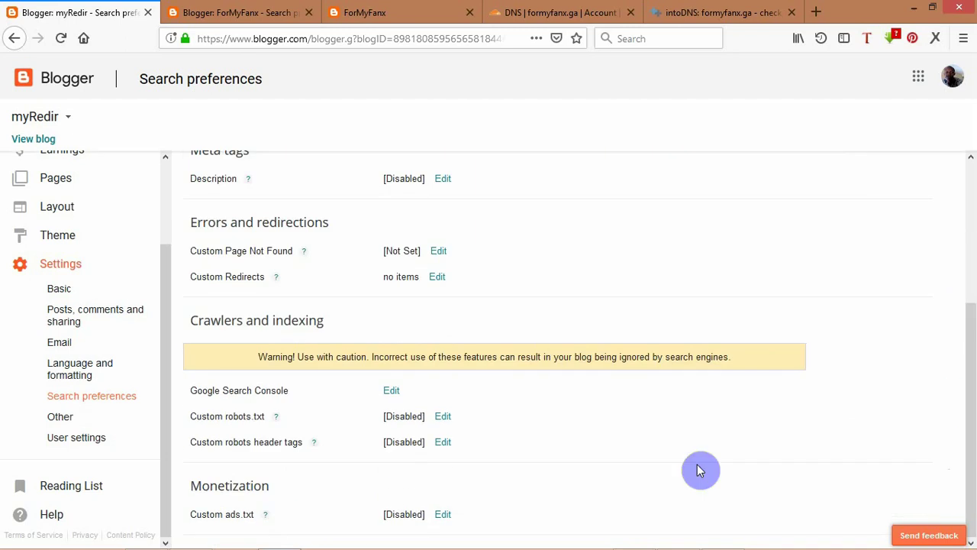
{"action": "left_click", "coordinate": [442, 417]}
Enable myRedir's custom robots.txt, paste the rules, and change the sitemap domain ending to blogspot.com
{"action": "left_click", "coordinate": [548, 417]}
{"action": "left_click", "coordinate": [557, 438]}
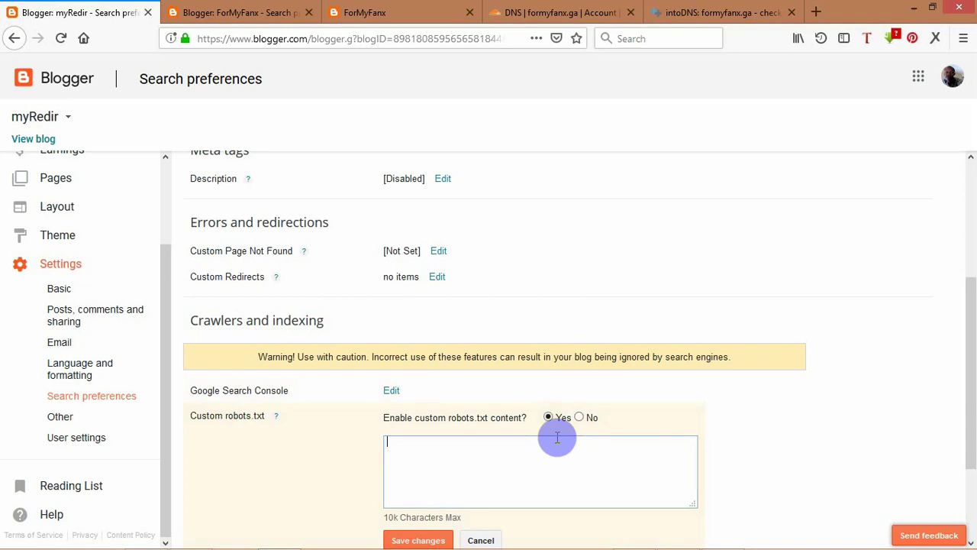
{"action": "type", "text": "User-agent: * Disallow: /search Disallow: /*_archive.html$  Sitemap: https://www.formyfanx.ga/atom.xml?redirect=false&start-index=1&max-results=500"}
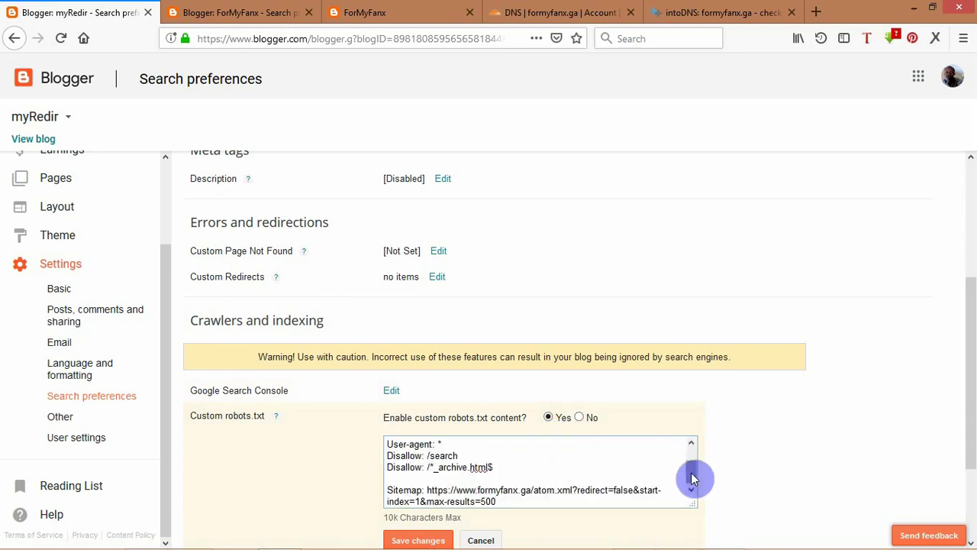
{"action": "scroll", "coordinate": [633, 497], "scroll_direction": "down", "scroll_amount": 3}
{"action": "double_click", "coordinate": [525, 361]}
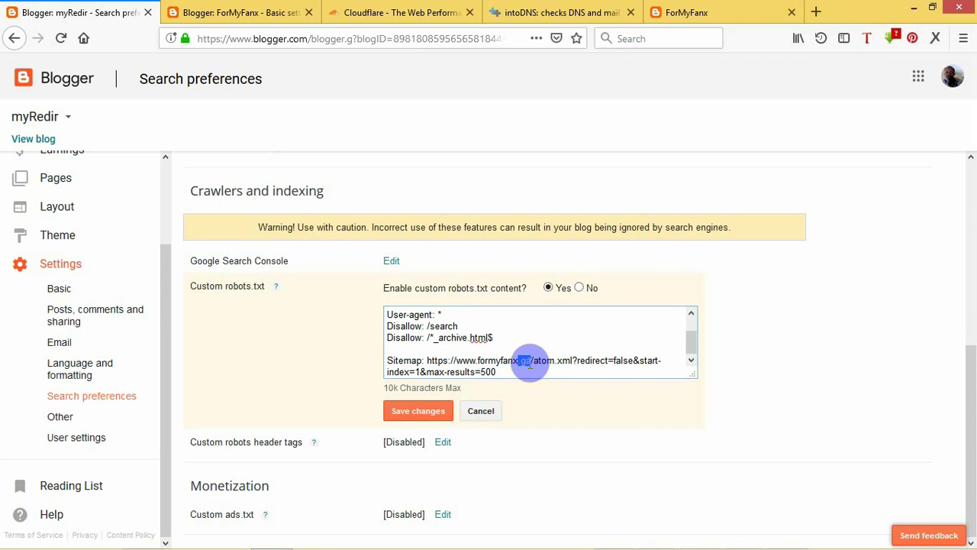
{"action": "type", "text": "blog"}
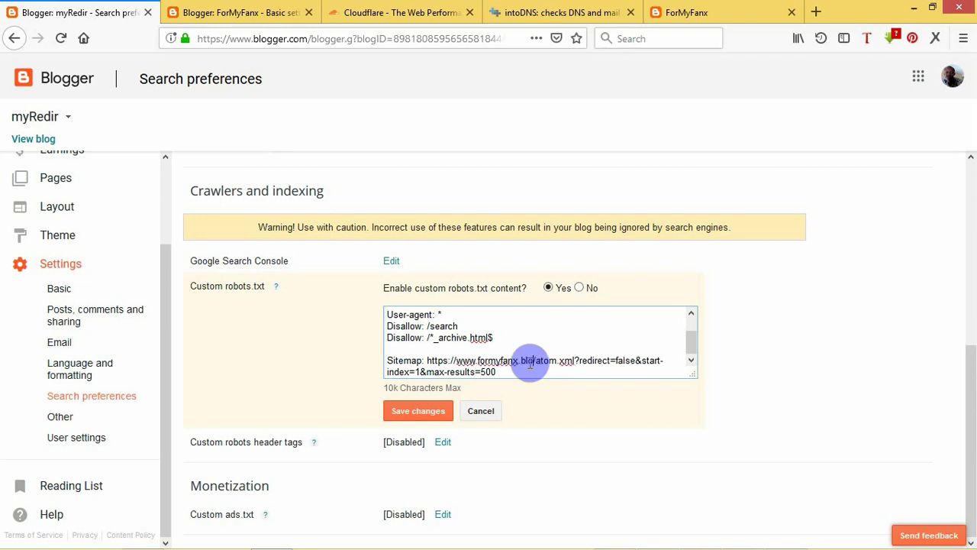
{"action": "type", "text": "spot"}
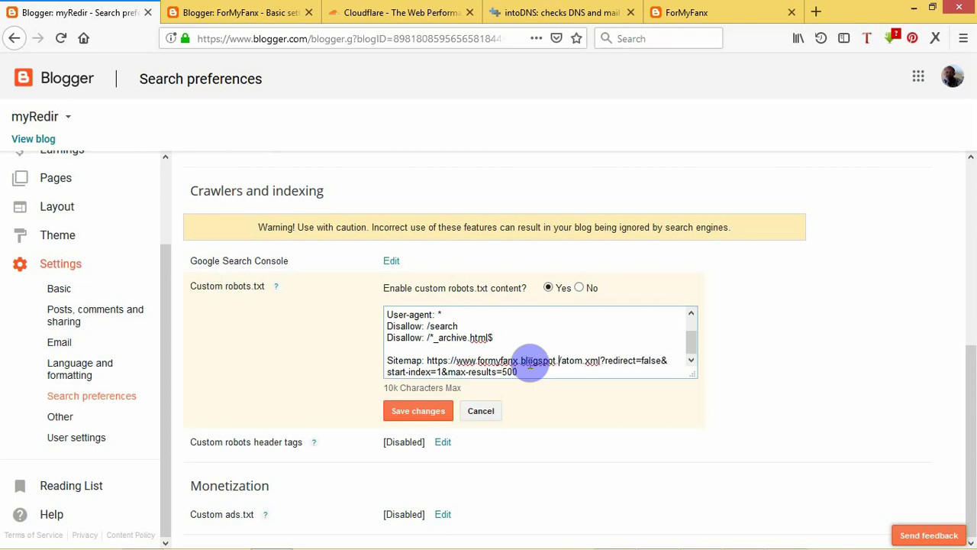
{"action": "type", "text": ".com"}
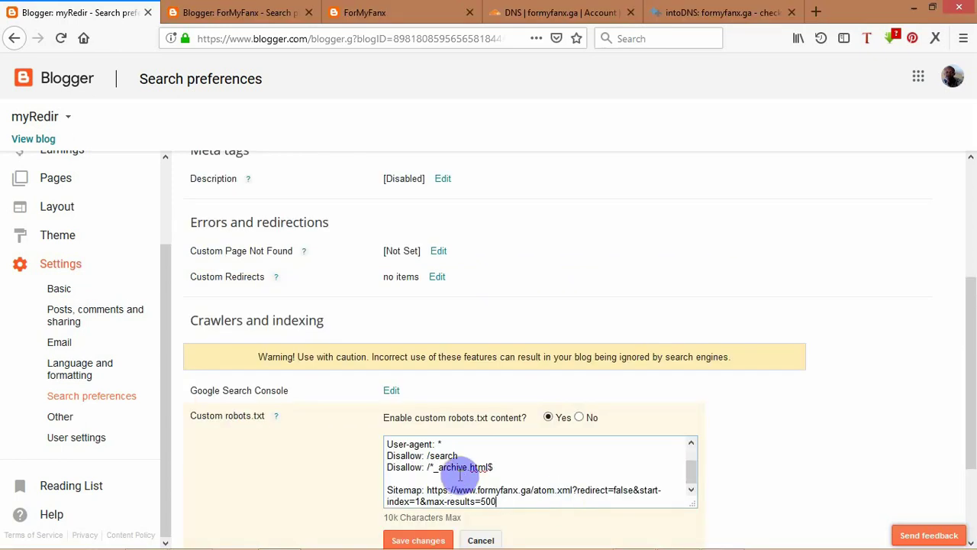
Review the pasted robots.txt rules and save them
{"action": "left_click_drag", "start_coordinate": [494, 467], "coordinate": [432, 469]}
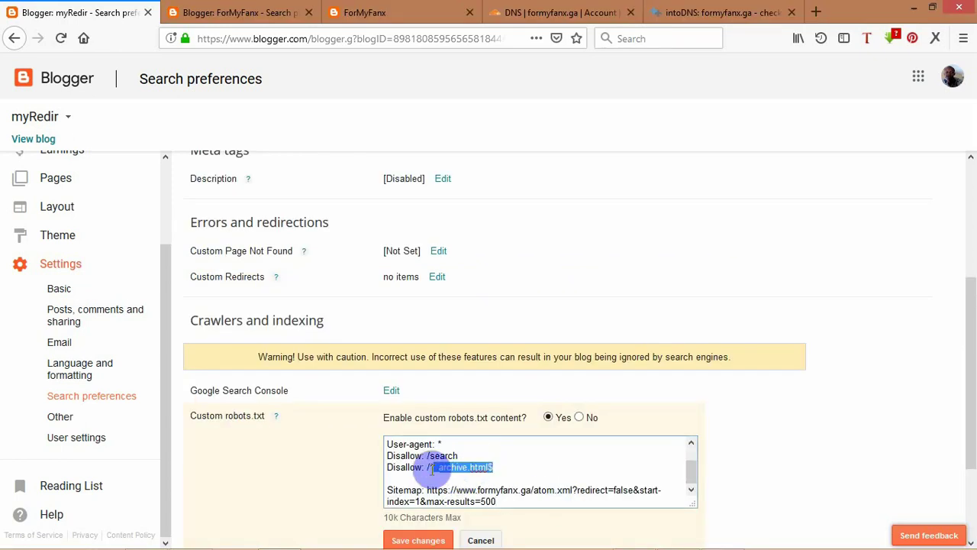
{"action": "left_click", "coordinate": [581, 464]}
{"action": "mouse_move", "coordinate": [692, 480]}
{"action": "left_mouse_down"}
{"action": "mouse_move", "coordinate": [694, 456]}
{"action": "mouse_move", "coordinate": [694, 493]}
{"action": "left_mouse_up"}
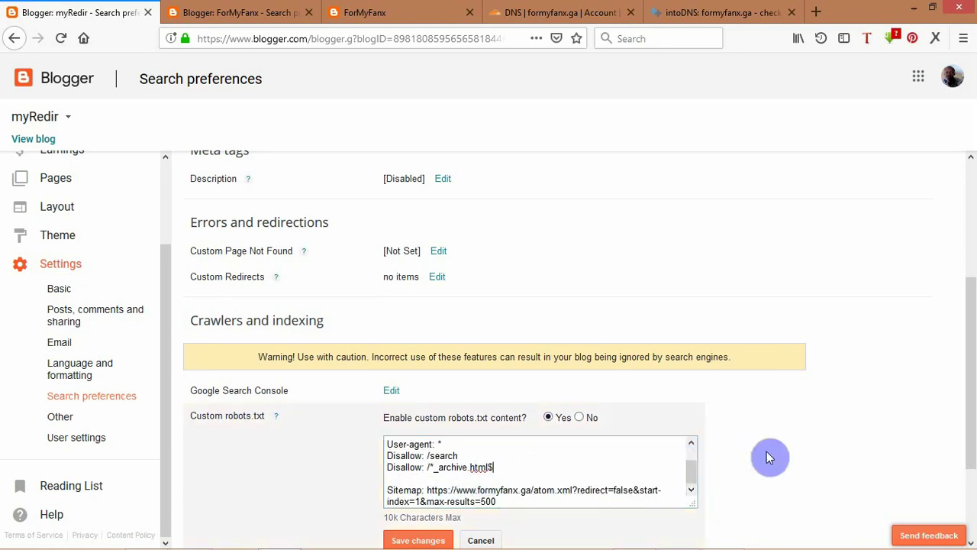
{"action": "left_click_drag", "start_coordinate": [961, 390], "coordinate": [961, 416]}
{"action": "left_click", "coordinate": [432, 493]}
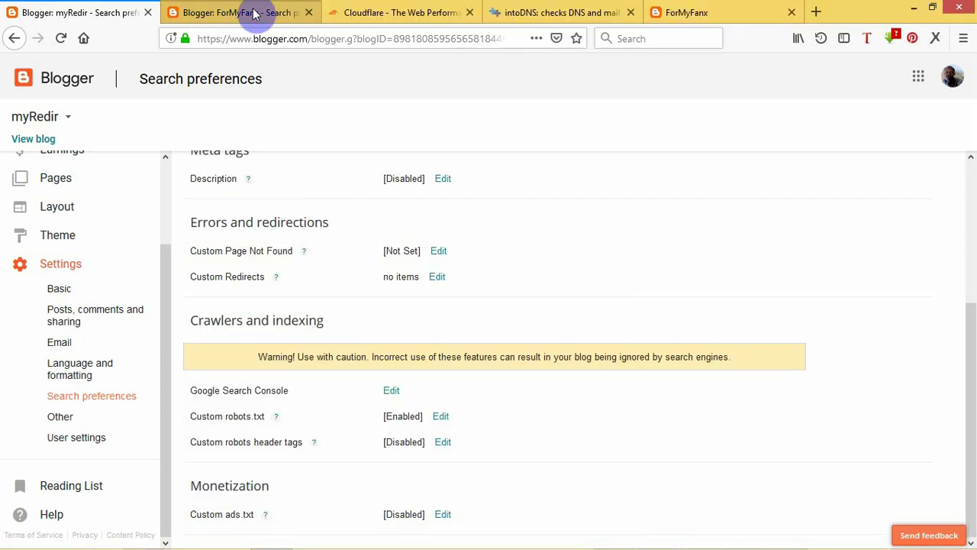
Review ForMyFanx's custom robots.txt rules and save them again
{"action": "left_click", "coordinate": [251, 13]}
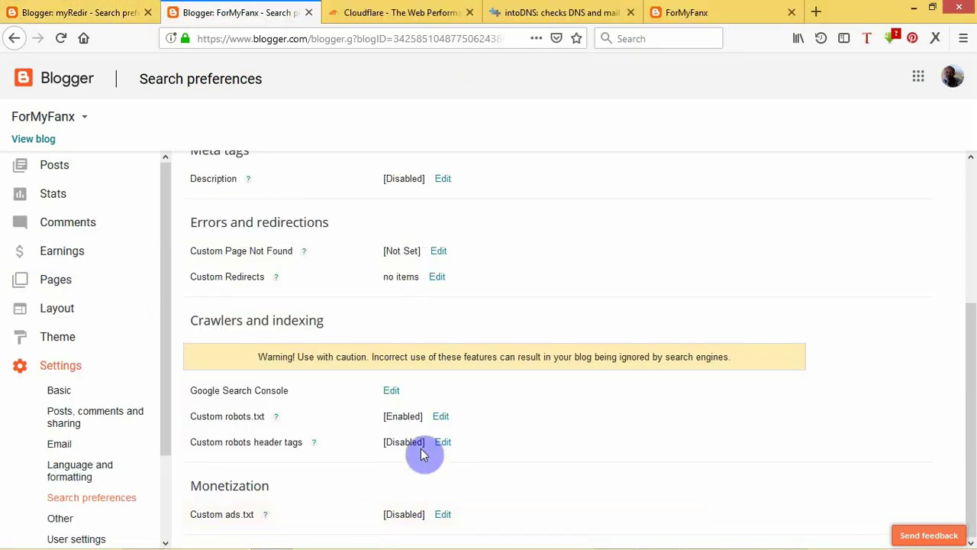
{"action": "left_click", "coordinate": [440, 418]}
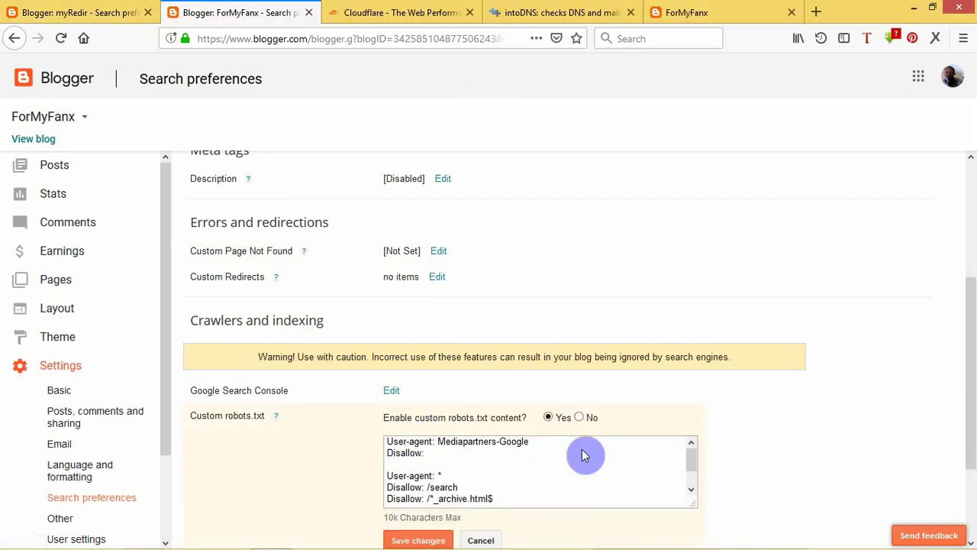
{"action": "scroll", "coordinate": [583, 450], "scroll_direction": "down", "scroll_amount": 1}
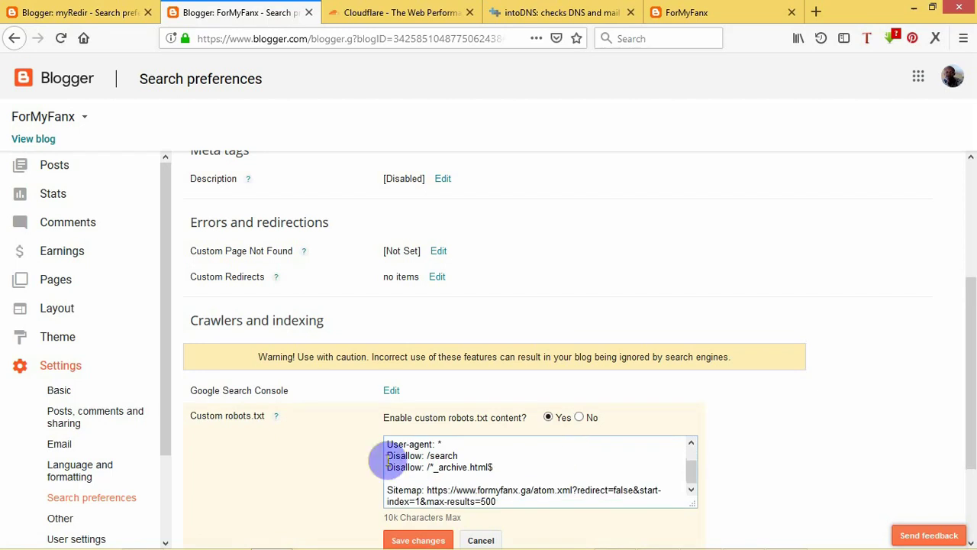
{"action": "scroll", "coordinate": [412, 443], "scroll_direction": "down", "scroll_amount": 1}
{"action": "scroll", "coordinate": [353, 404], "scroll_direction": "down", "scroll_amount": 2}
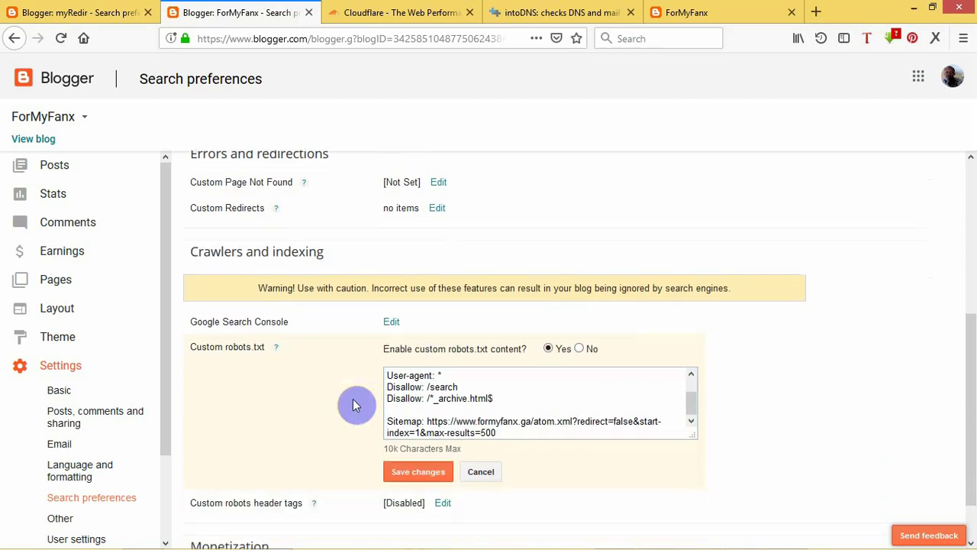
{"action": "left_click", "coordinate": [412, 472]}
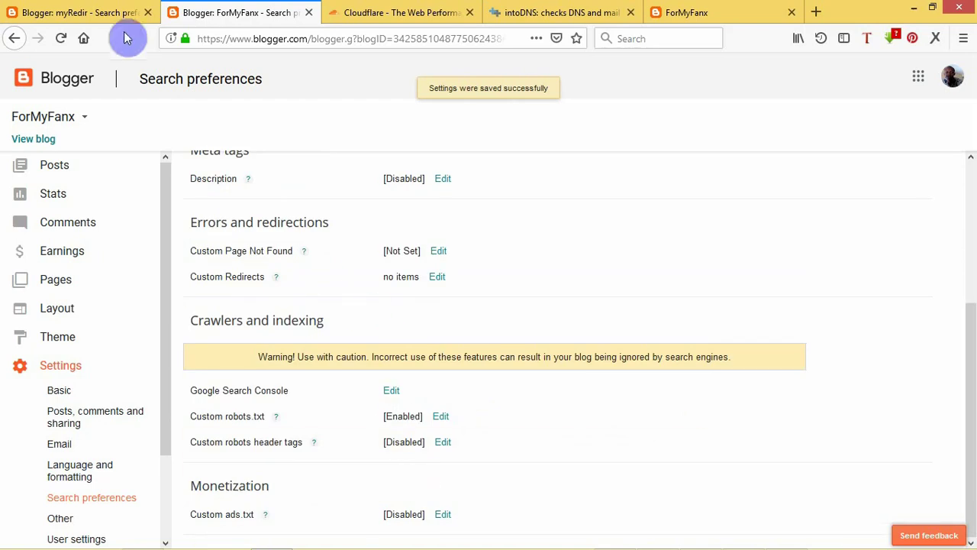
Verify myRedir's custom robots.txt rules and re-save them
{"action": "left_click", "coordinate": [107, 13]}
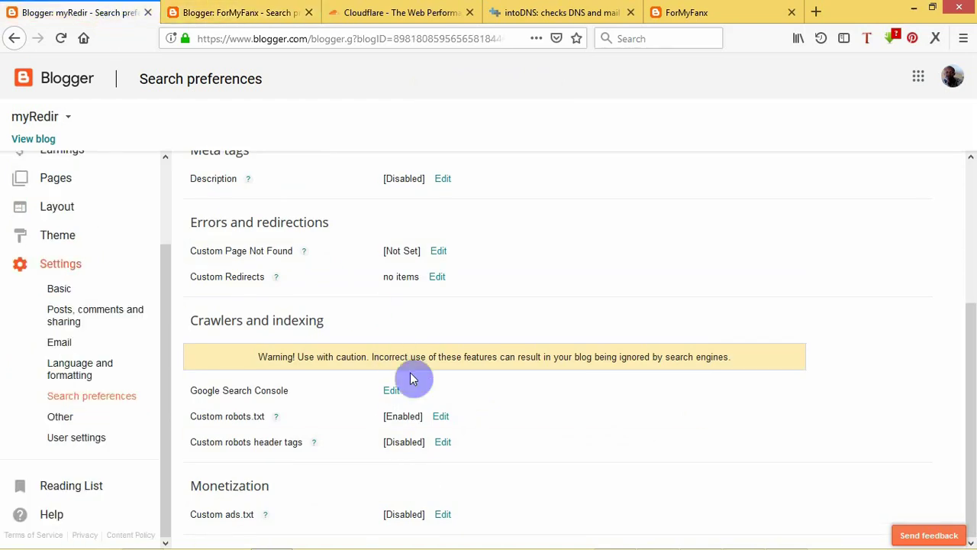
{"action": "left_click", "coordinate": [440, 416]}
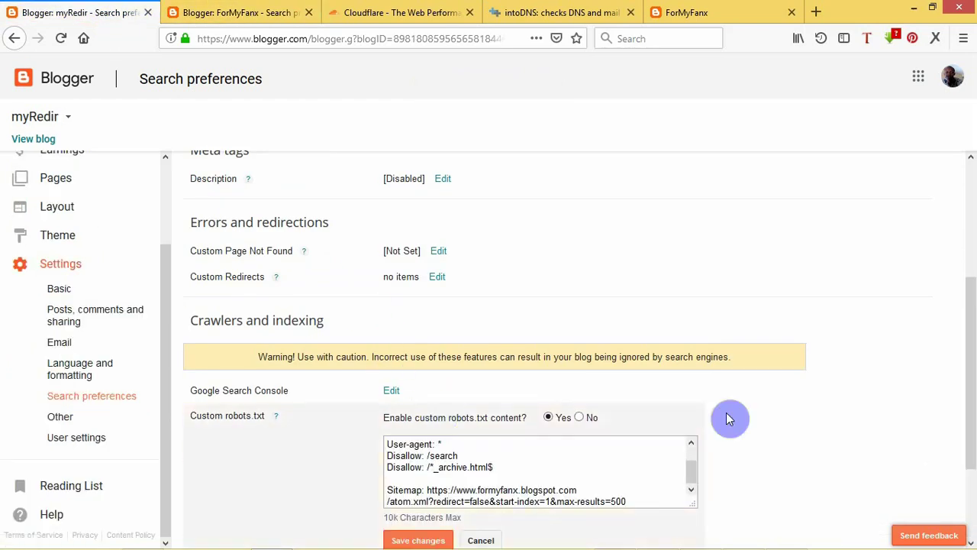
{"action": "scroll", "coordinate": [726, 412], "scroll_direction": "down", "scroll_amount": 3}
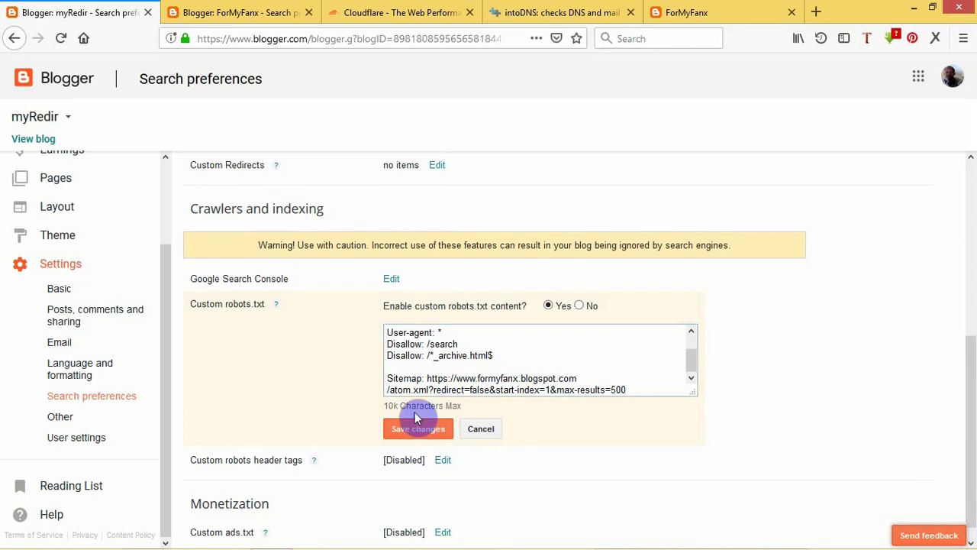
{"action": "left_click", "coordinate": [425, 433]}
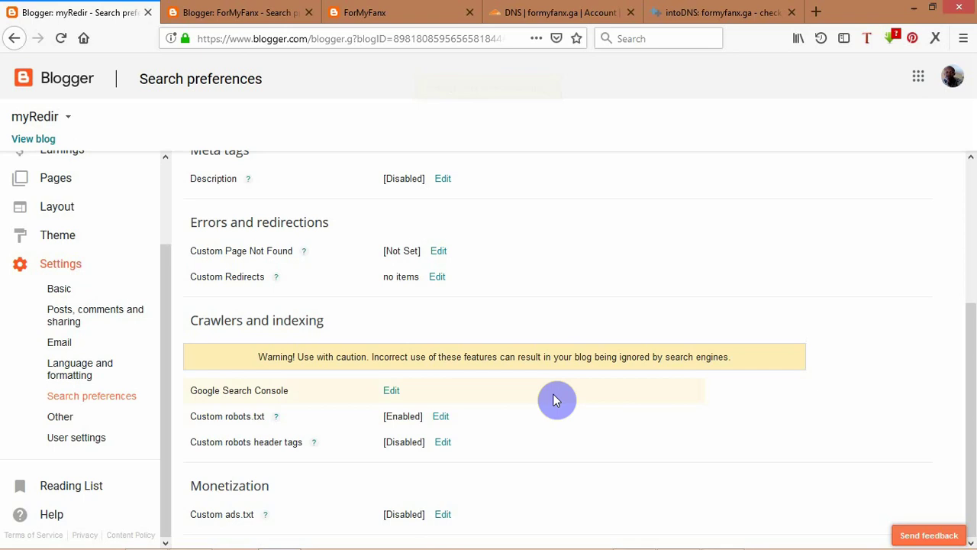
{"action": "scroll", "coordinate": [555, 400], "scroll_direction": "up", "scroll_amount": 3}
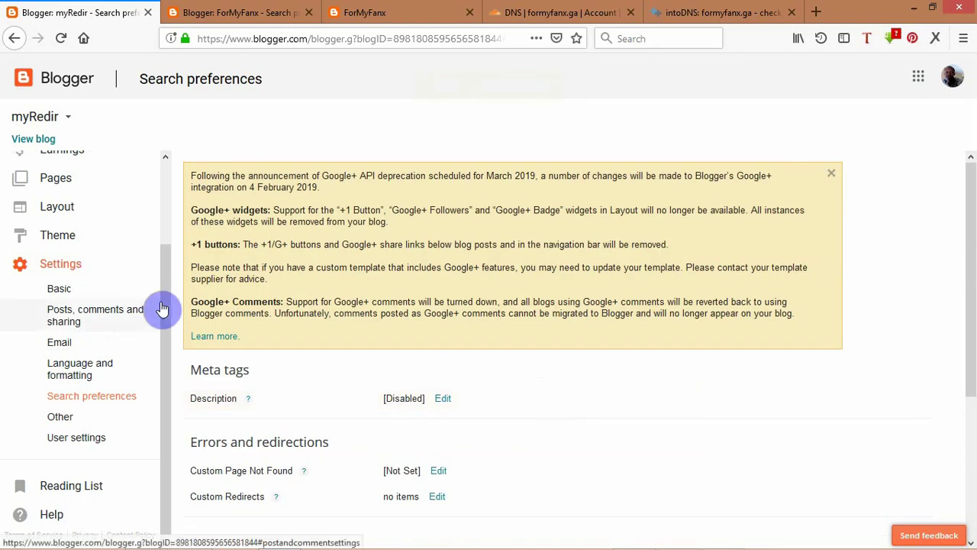
{"action": "left_click_drag", "start_coordinate": [169, 301], "coordinate": [167, 193]}
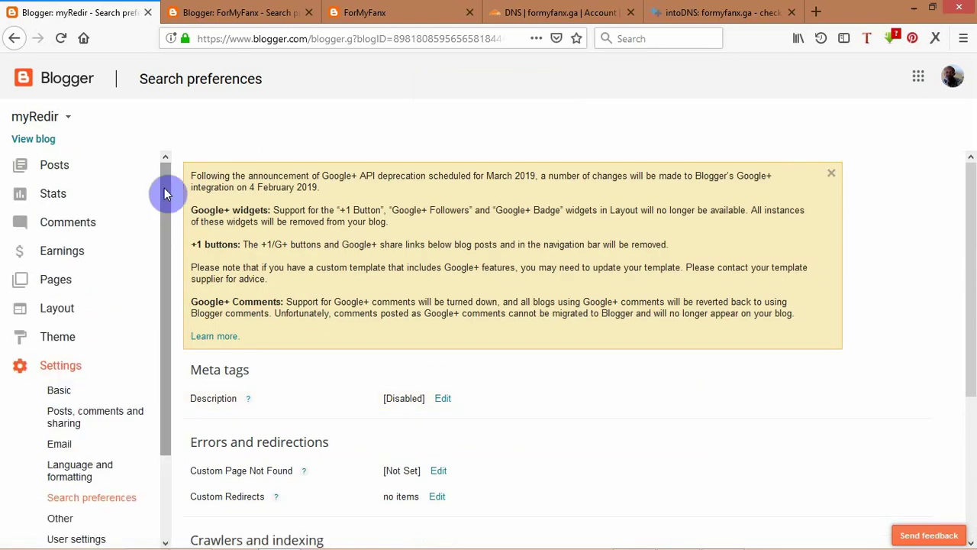
{"action": "left_click", "coordinate": [557, 12]}
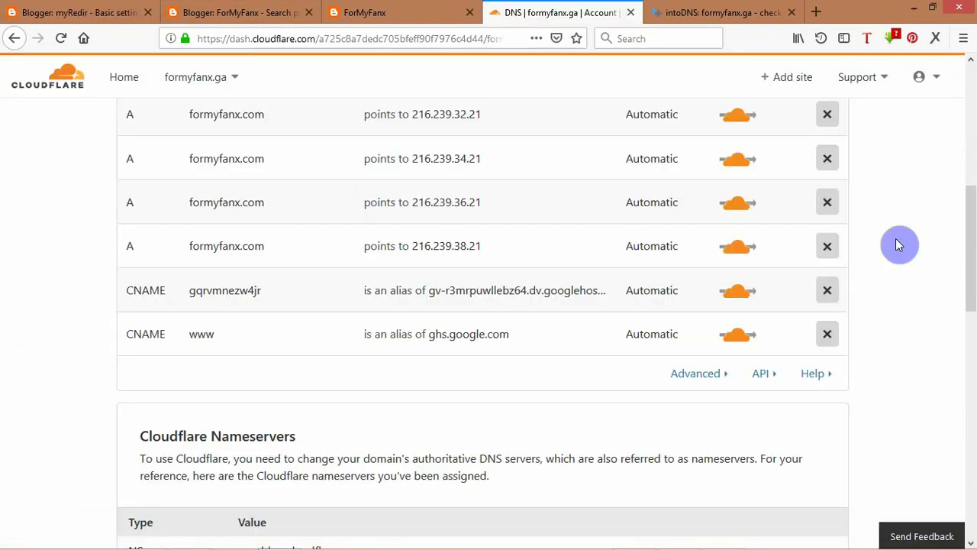
{"action": "scroll", "coordinate": [898, 245], "scroll_direction": "down", "scroll_amount": 2}
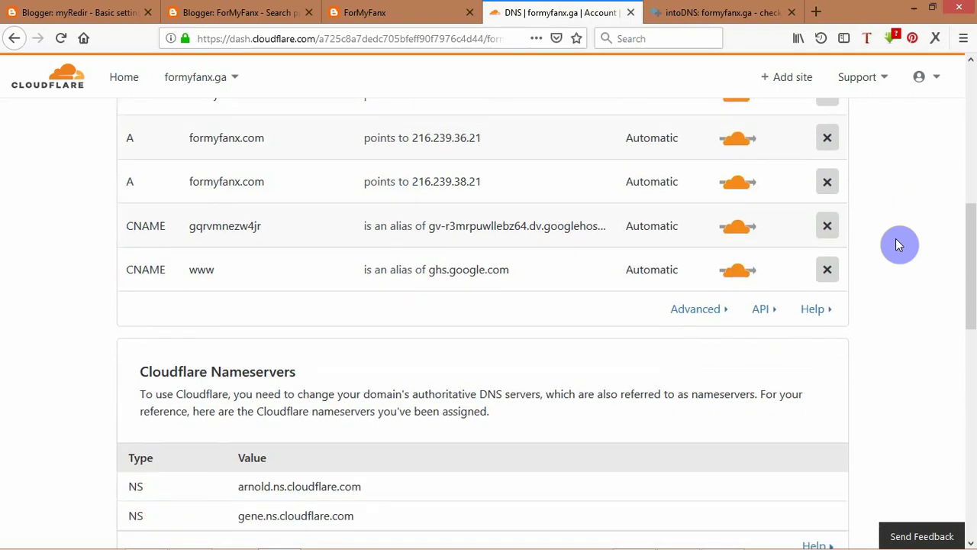
{"action": "scroll", "coordinate": [896, 242], "scroll_direction": "up", "scroll_amount": 3}
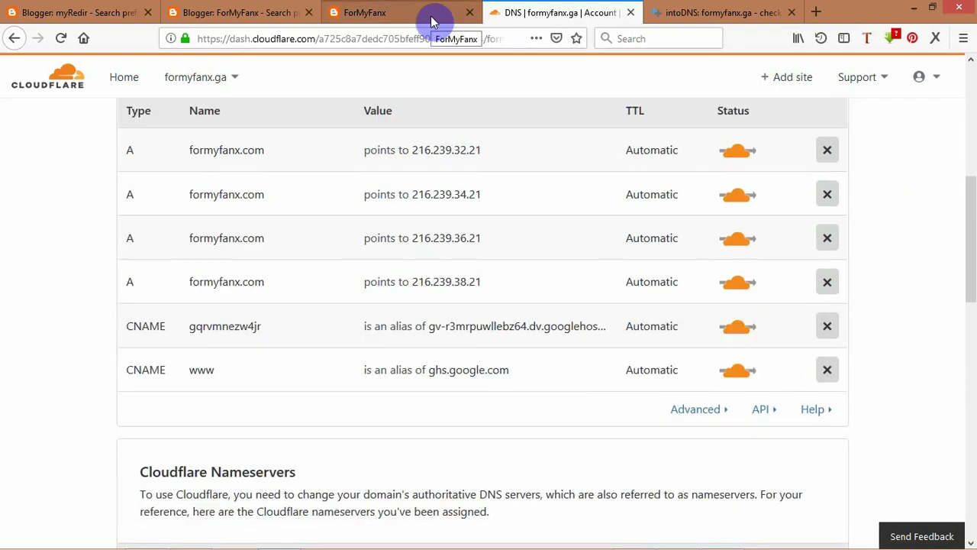
{"action": "left_click", "coordinate": [353, 19]}
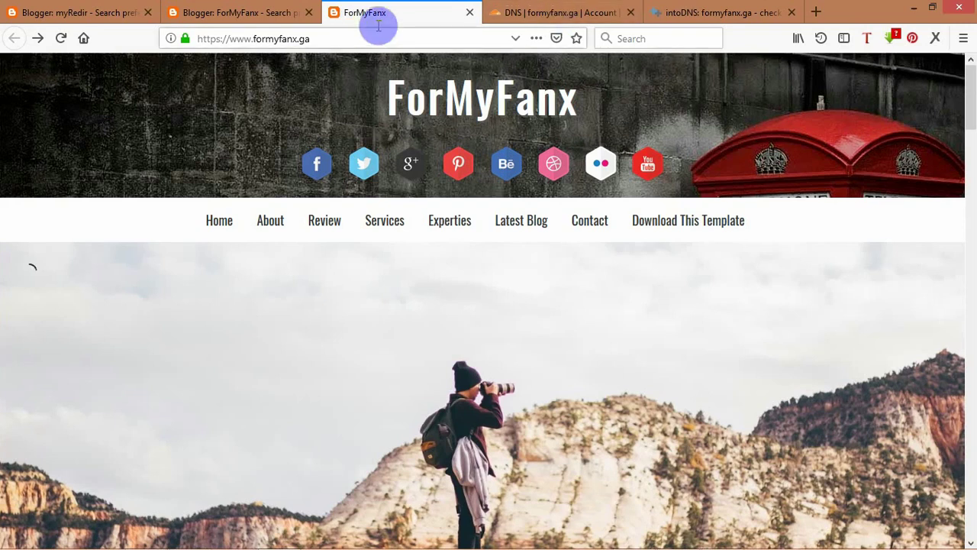
{"action": "left_click", "coordinate": [698, 20]}
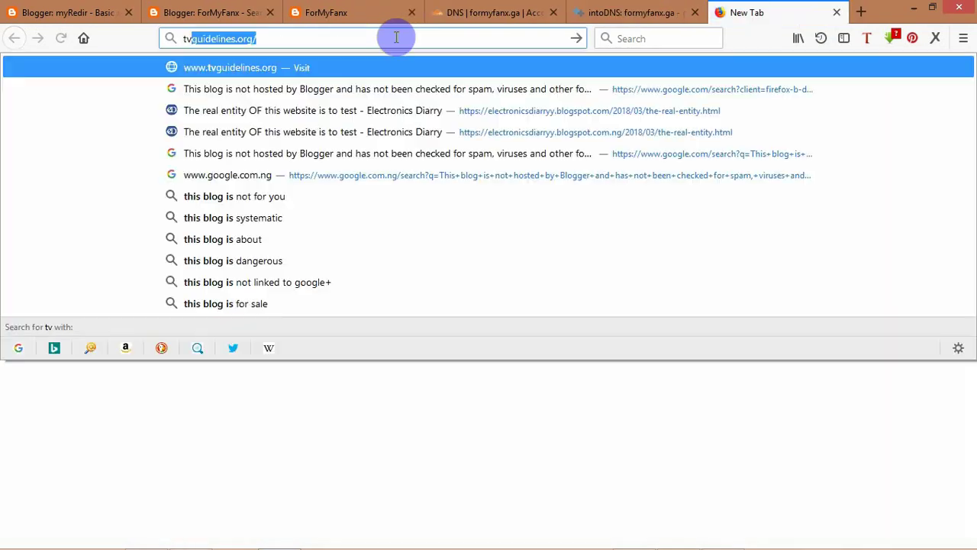
{"action": "type", "text": "for"}
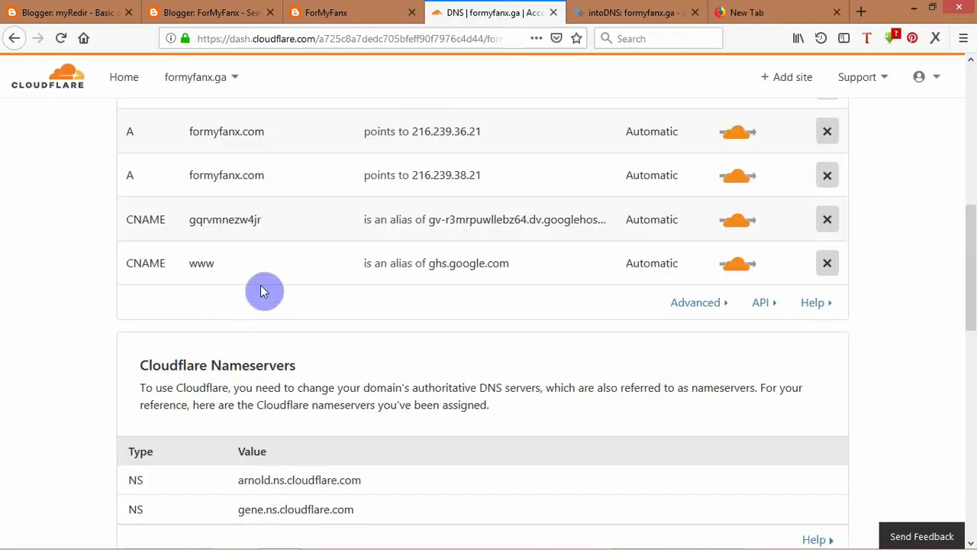
Add a CNAME record named tv pointing to ghs.google.com in Cloudflare DNS
{"action": "scroll", "coordinate": [260, 290], "scroll_direction": "up", "scroll_amount": 3}
{"action": "left_click", "coordinate": [158, 179]}
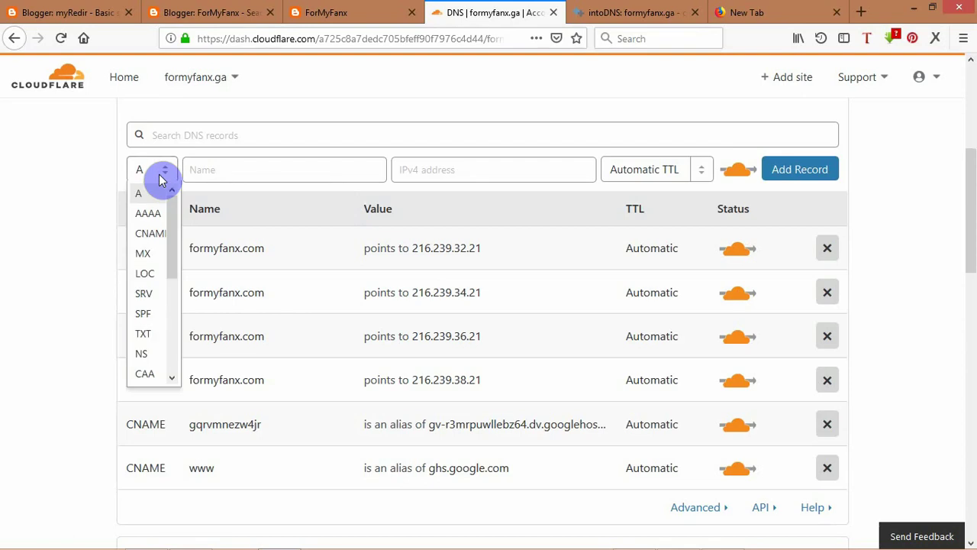
{"action": "left_click", "coordinate": [157, 231]}
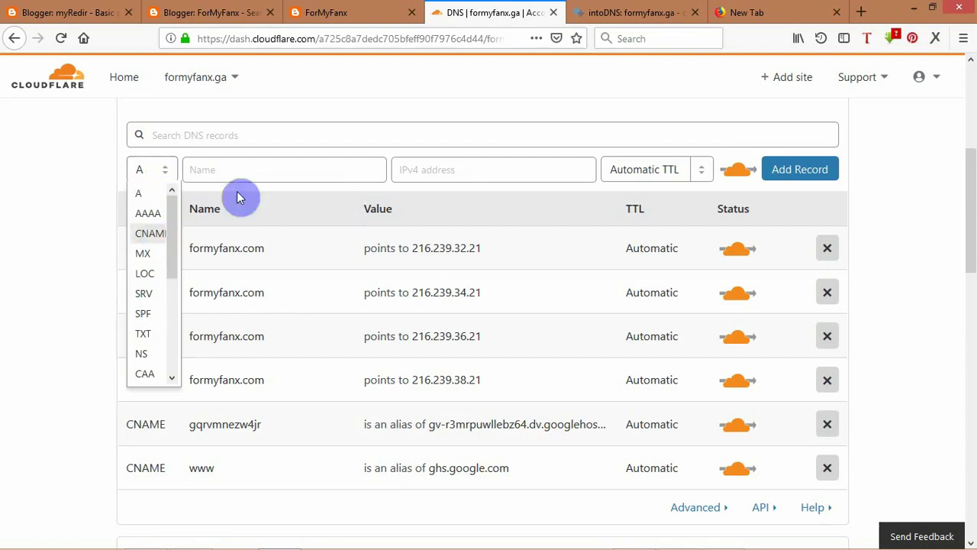
{"action": "left_click", "coordinate": [296, 175]}
{"action": "type", "text": "tv"}
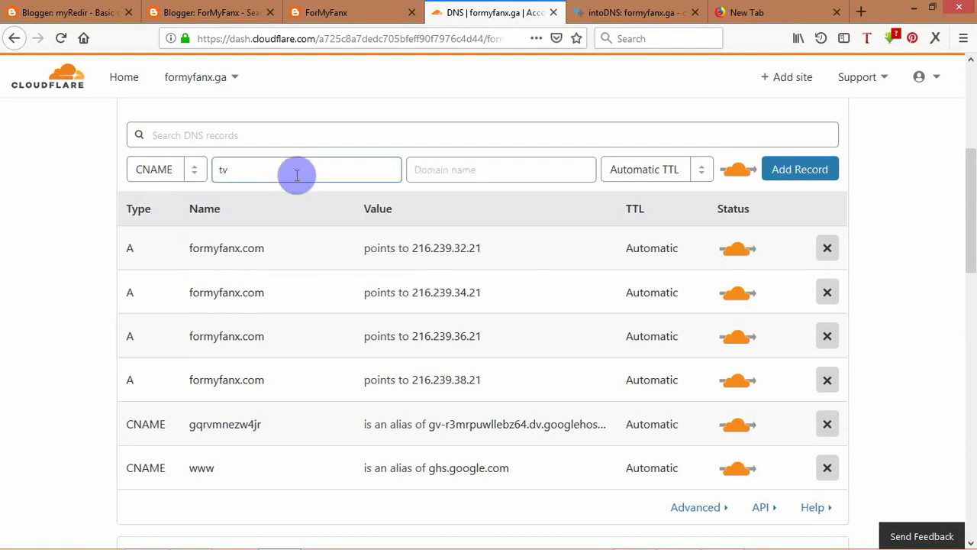
{"action": "left_click", "coordinate": [436, 170]}
{"action": "type", "text": "f"}
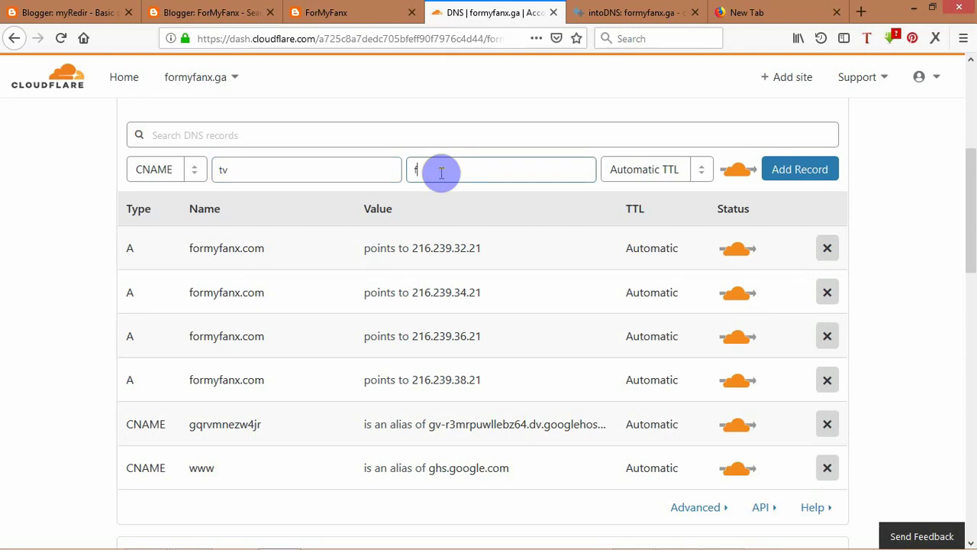
{"action": "key", "text": "BackSpace"}
{"action": "type", "text": "ghs"}
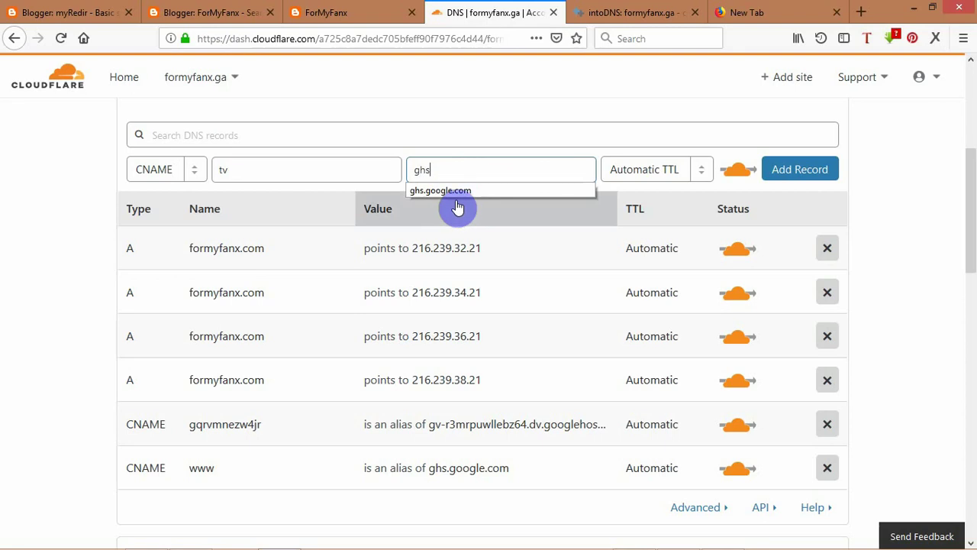
{"action": "left_click", "coordinate": [456, 192]}
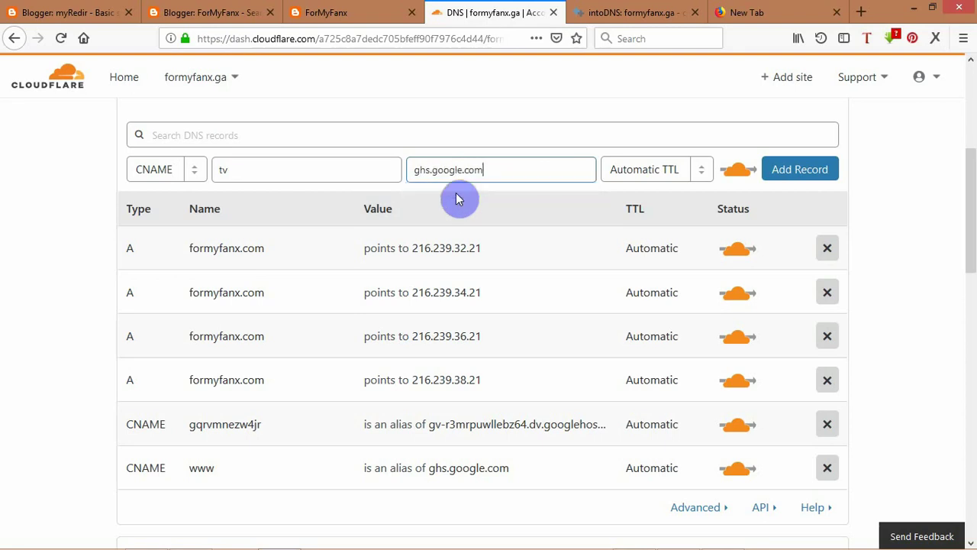
{"action": "left_click", "coordinate": [784, 181]}
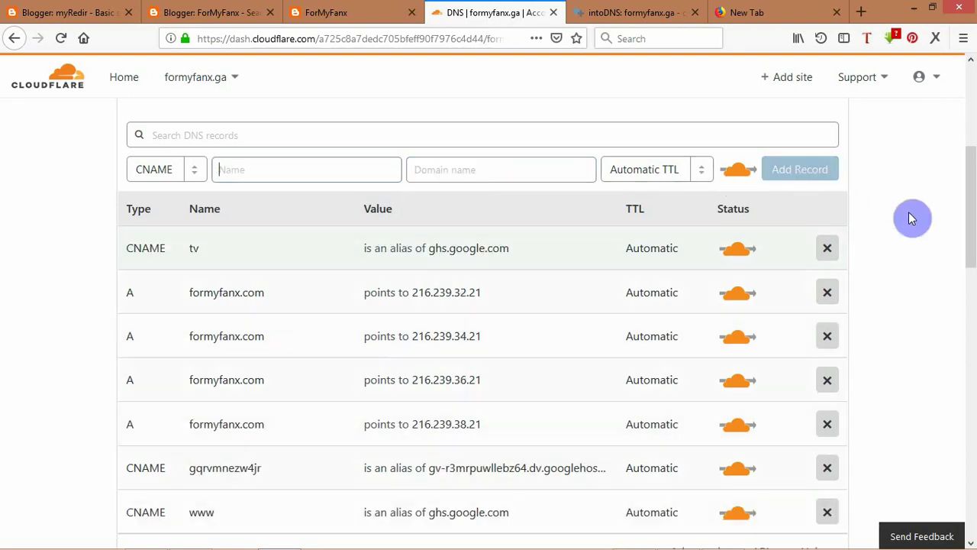
Start a second record named blog, clear the name, and return to Blogger's search preferences
{"action": "scroll", "coordinate": [908, 218], "scroll_direction": "down", "scroll_amount": 1}
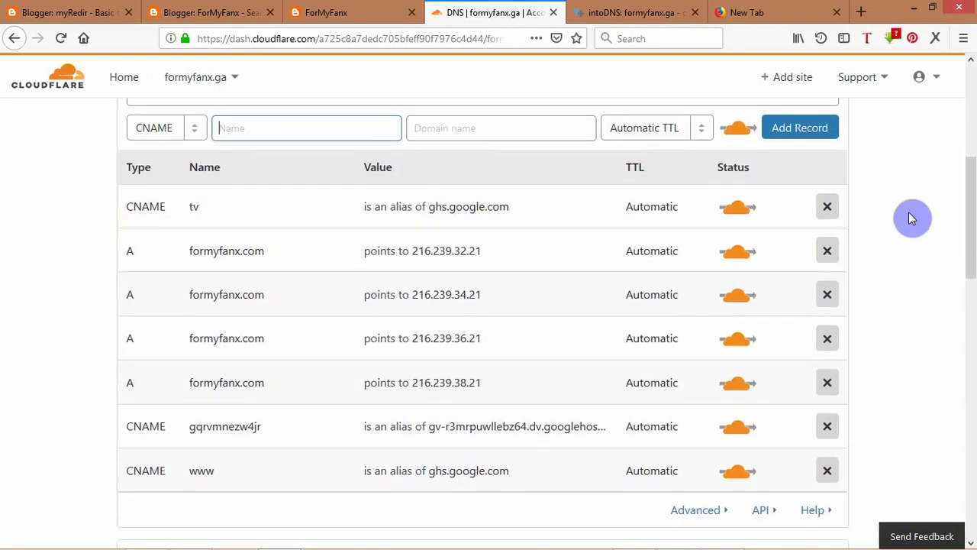
{"action": "left_click", "coordinate": [337, 128]}
{"action": "type", "text": "blog"}
{"action": "key", "text": "ctrl+a"}
{"action": "key", "text": "ctrl+x"}
{"action": "key", "text": "ctrl+Page_Up"}
{"action": "key", "text": "ctrl+Page_Up"}
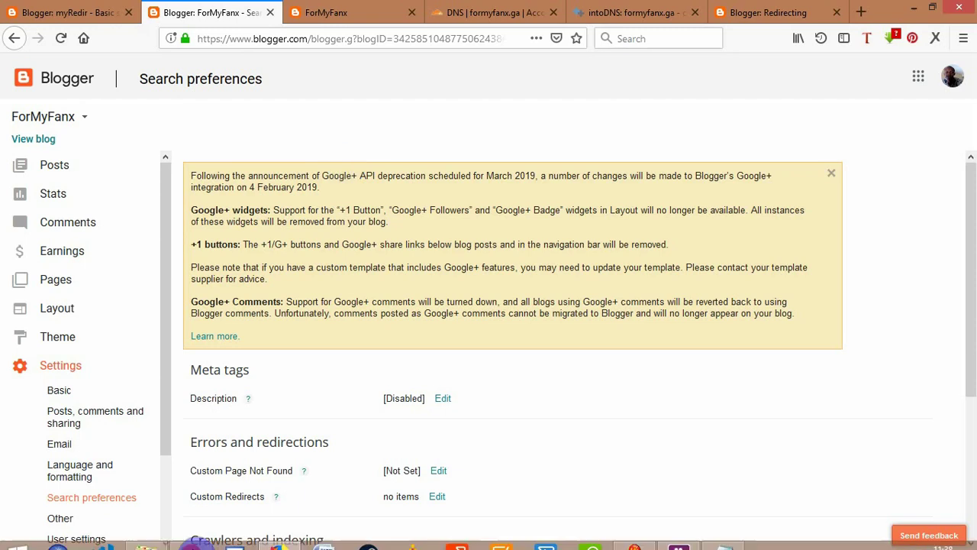
From the Redirect Path store page in Chrome, start visiting formyfanx.blogspot.com in a new tab
{"action": "left_click", "coordinate": [195, 538]}
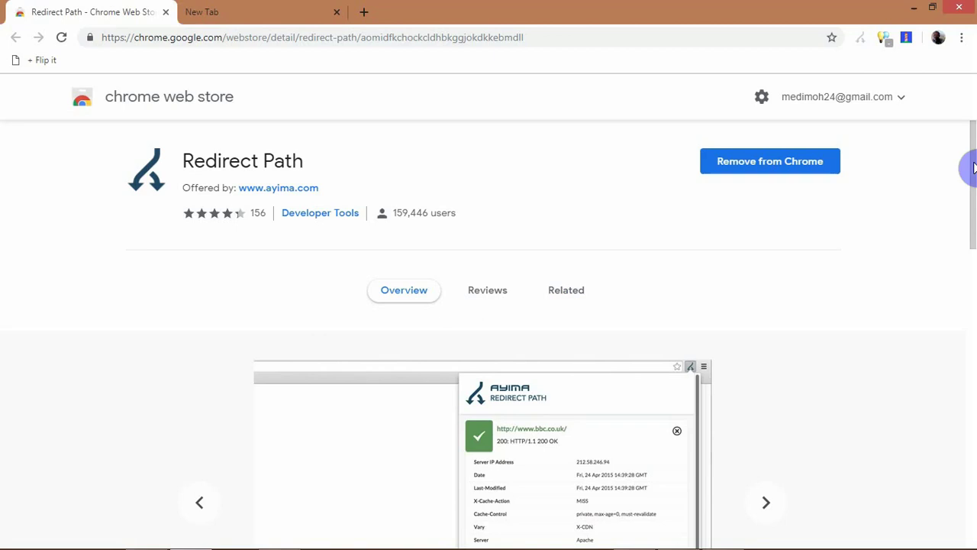
{"action": "left_click_drag", "start_coordinate": [973, 168], "coordinate": [959, 146]}
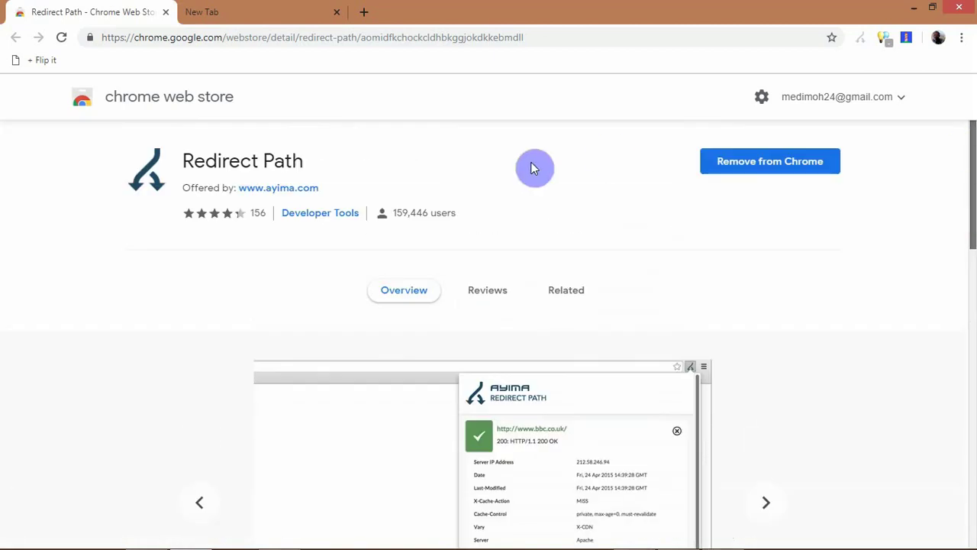
{"action": "left_click", "coordinate": [364, 12]}
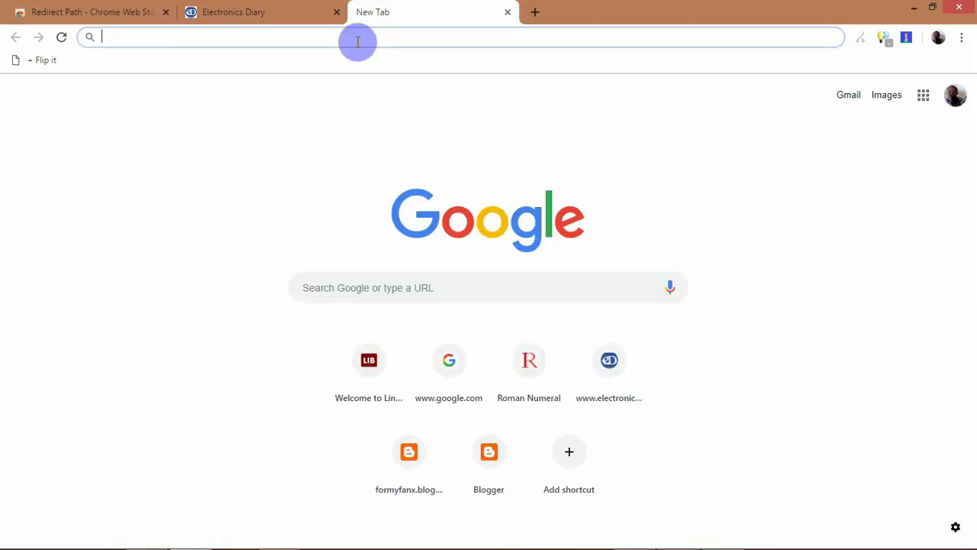
{"action": "type", "text": "formyfanx.ga"}
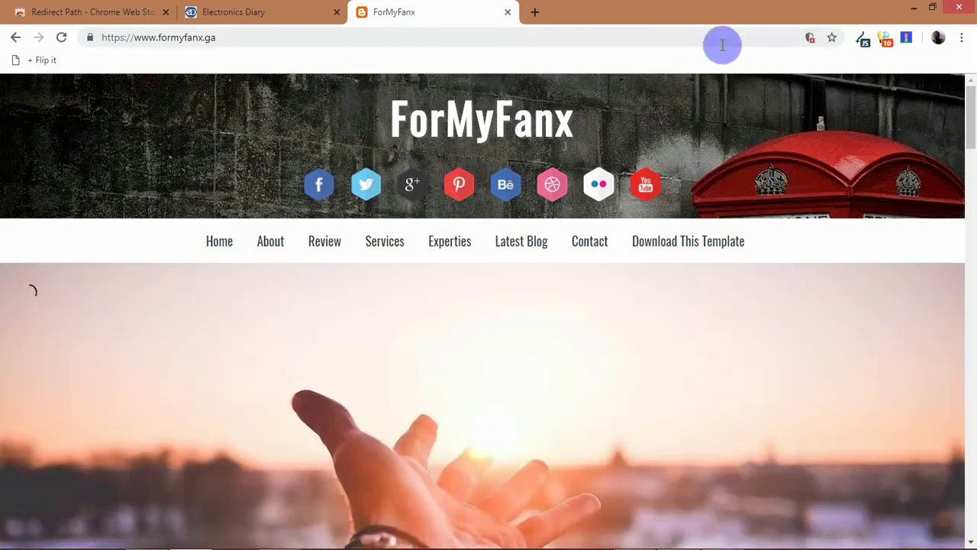
{"action": "left_click", "coordinate": [864, 44]}
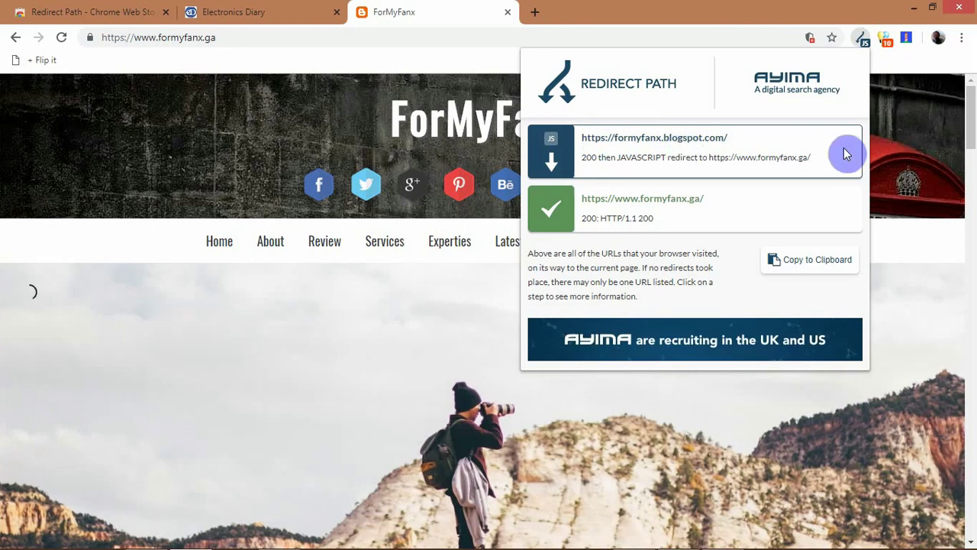
{"action": "left_click", "coordinate": [604, 158]}
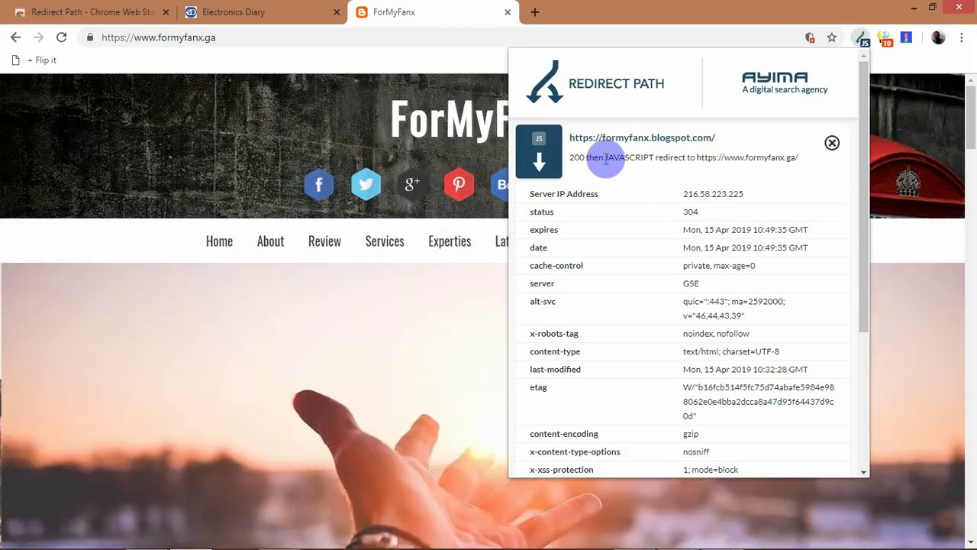
{"action": "left_click_drag", "start_coordinate": [605, 158], "coordinate": [691, 161]}
{"action": "left_click", "coordinate": [832, 142]}
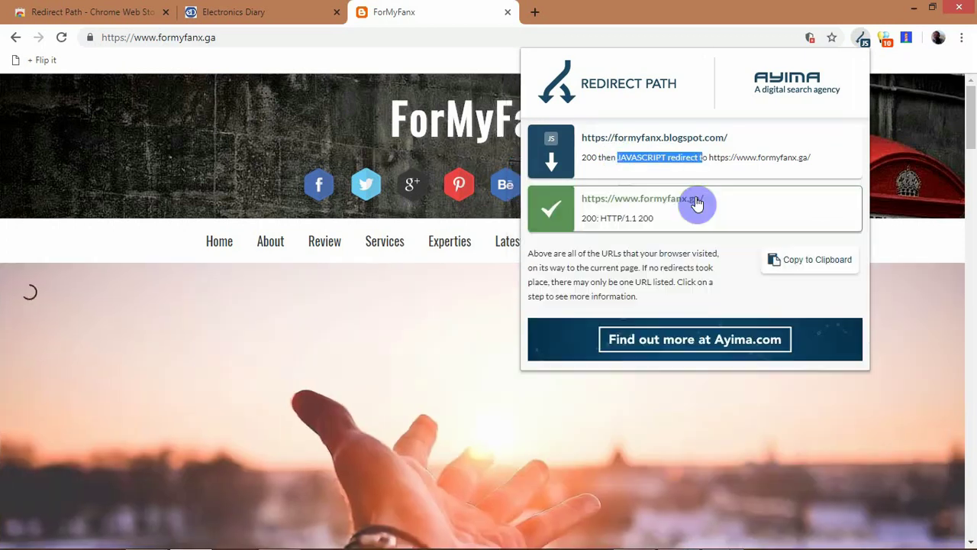
{"action": "left_click", "coordinate": [696, 202]}
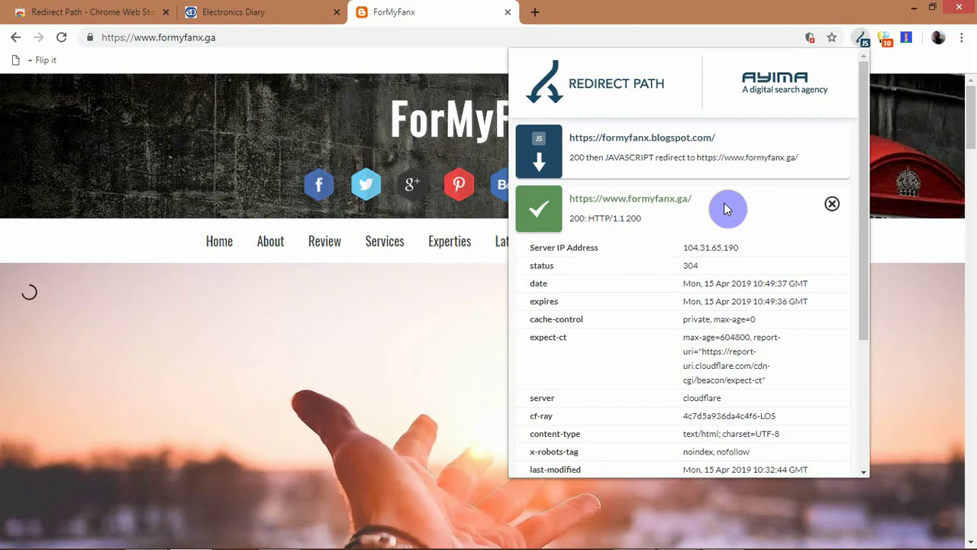
{"action": "scroll", "coordinate": [709, 323], "scroll_direction": "down", "scroll_amount": 3}
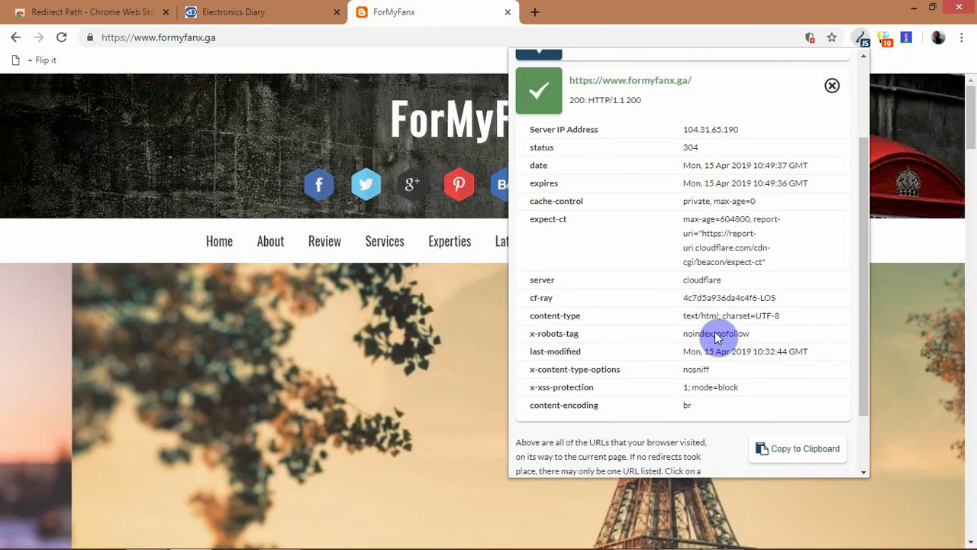
{"action": "scroll", "coordinate": [716, 338], "scroll_direction": "up", "scroll_amount": 3}
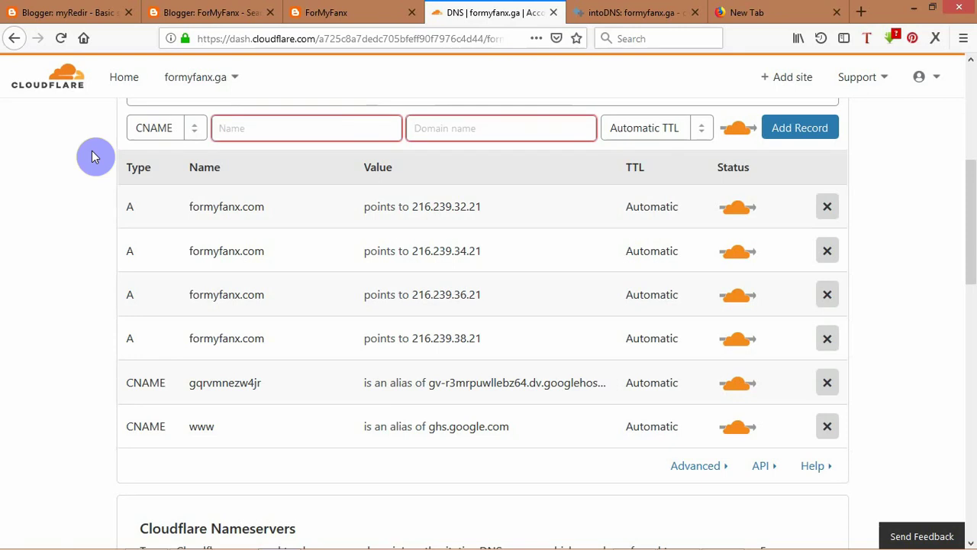
Scroll down through the formyfanx.ga DNS records list in Cloudflare
{"action": "scroll", "coordinate": [70, 276], "scroll_direction": "down", "scroll_amount": 2}
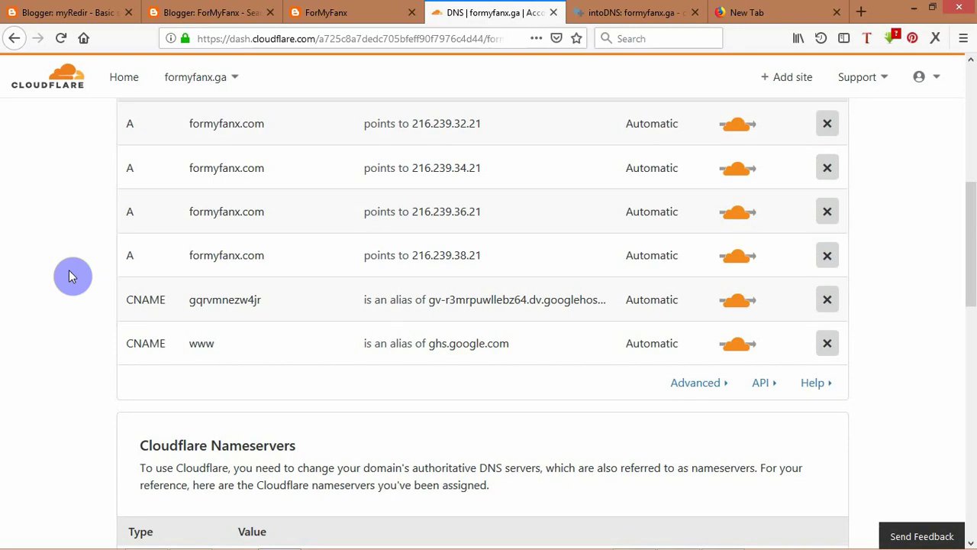
{"action": "scroll", "coordinate": [898, 244], "scroll_direction": "down", "scroll_amount": 1}
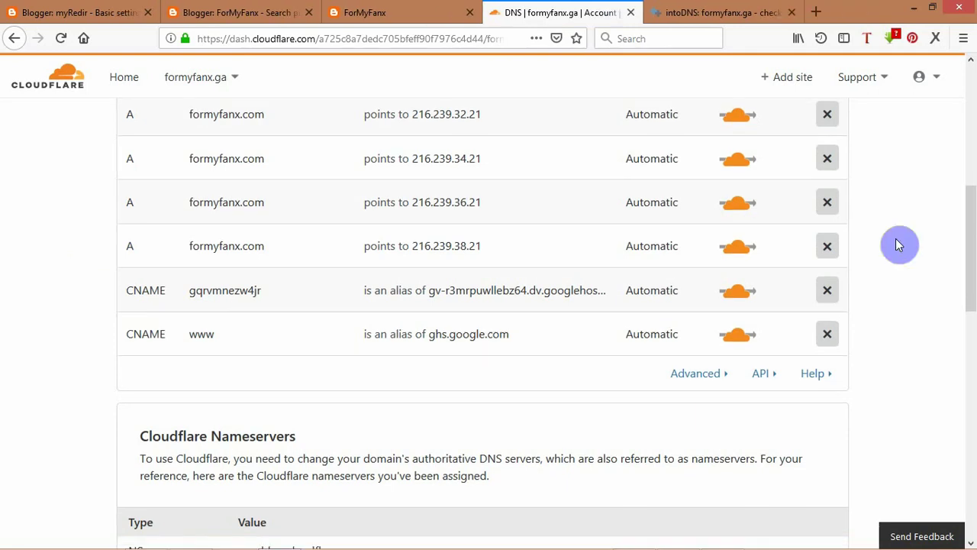